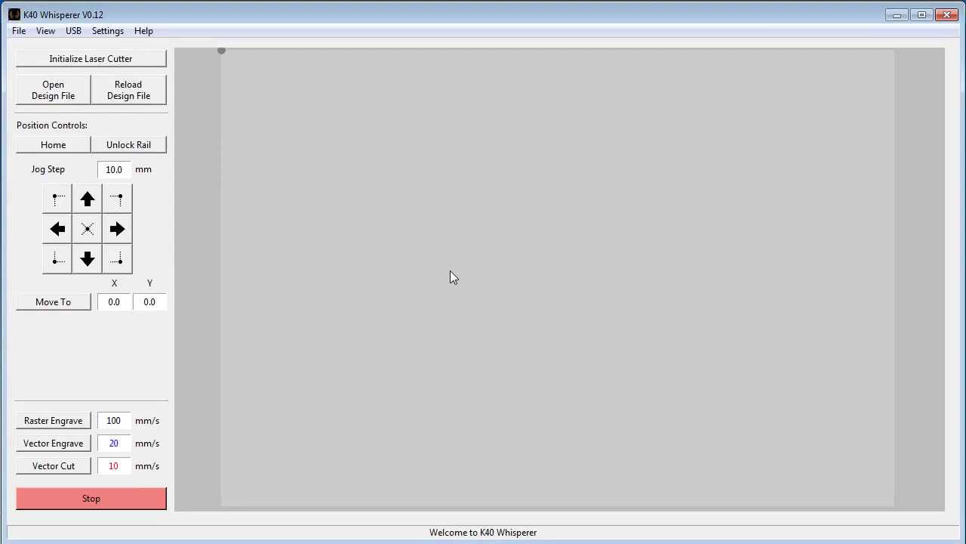
- Switch to Inkscape, dismiss its About window, and draw a rectangle about 150 by 93 mm across the middle of the page
left_click(897, 15)
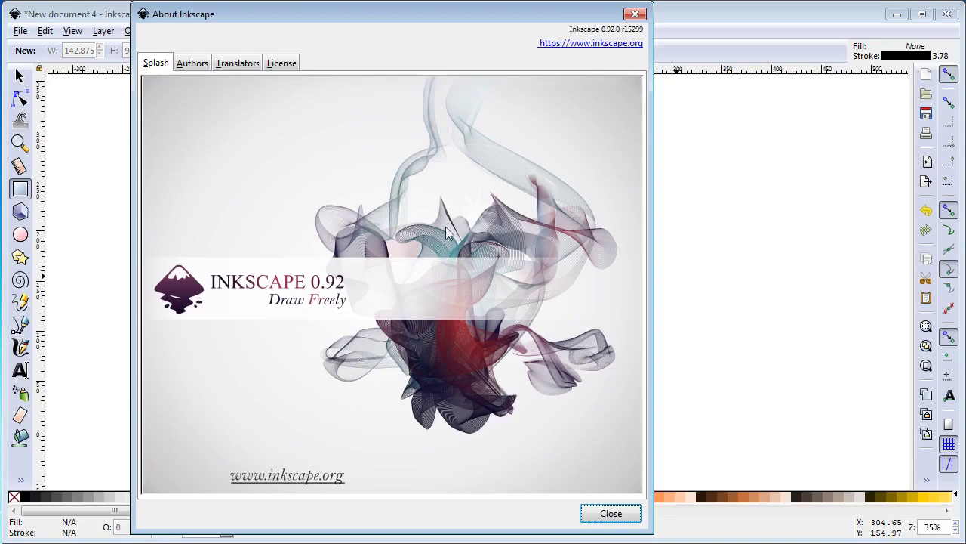
left_click(602, 516)
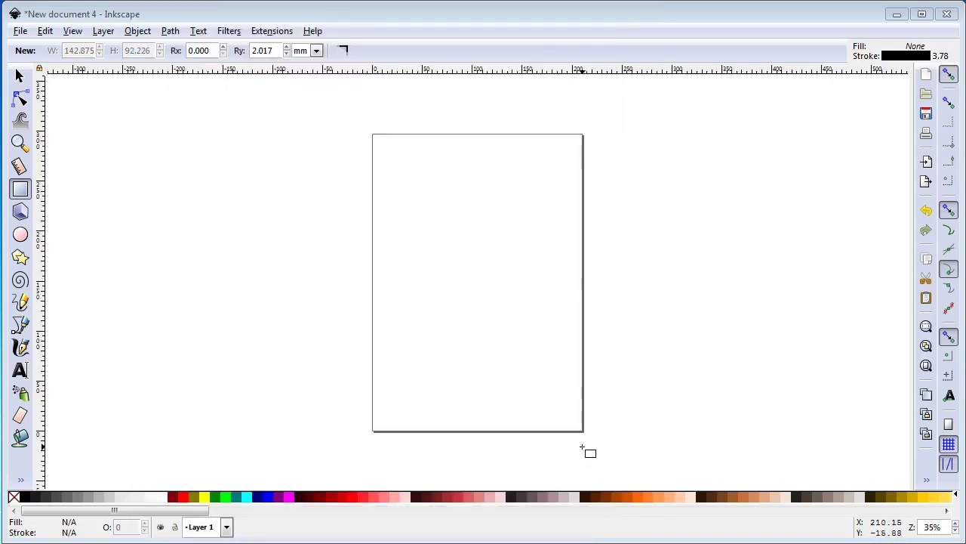
left_click(21, 189)
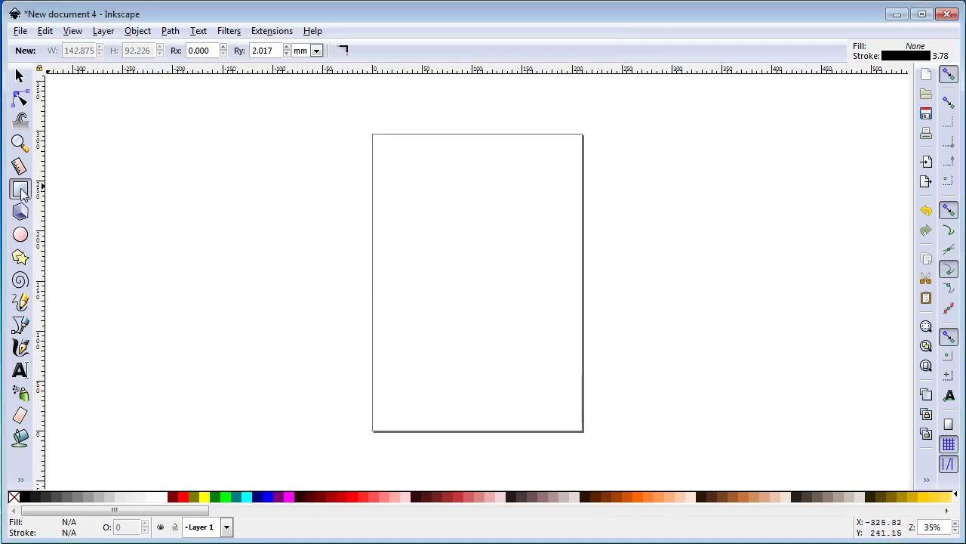
left_click_drag(398, 215, 548, 306)
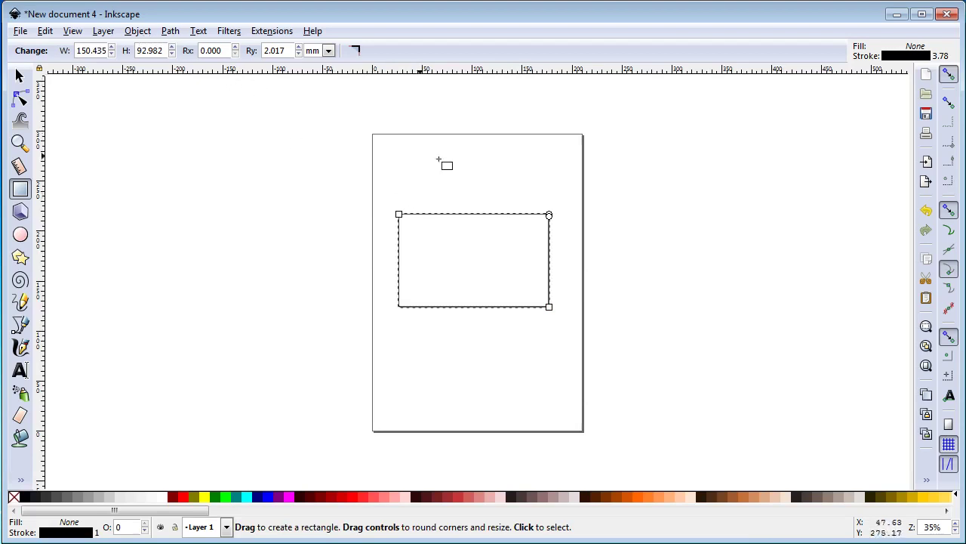
- Set the rectangle's stroke paint to pure red, RGB 255, 0, 0
left_click(19, 76)
left_click(492, 225)
left_click(490, 216)
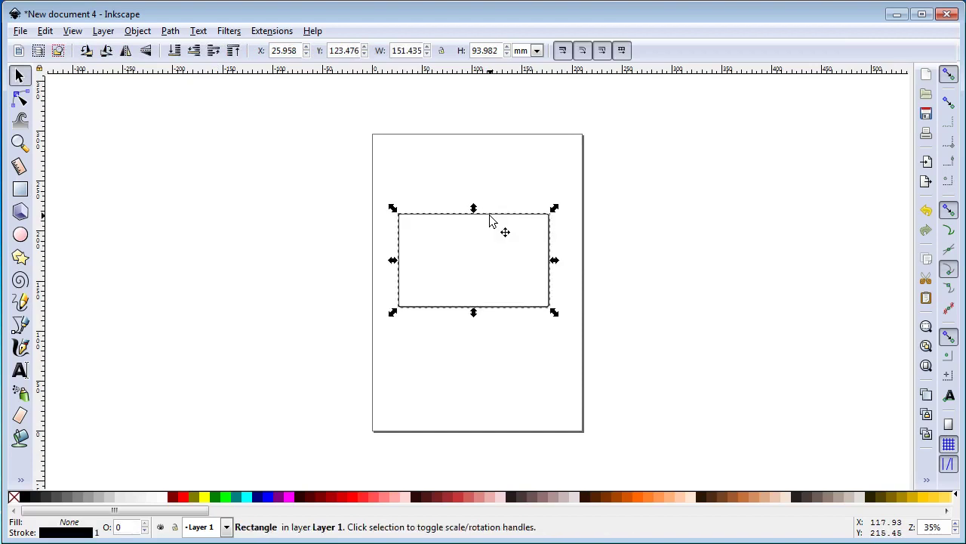
left_click(138, 31)
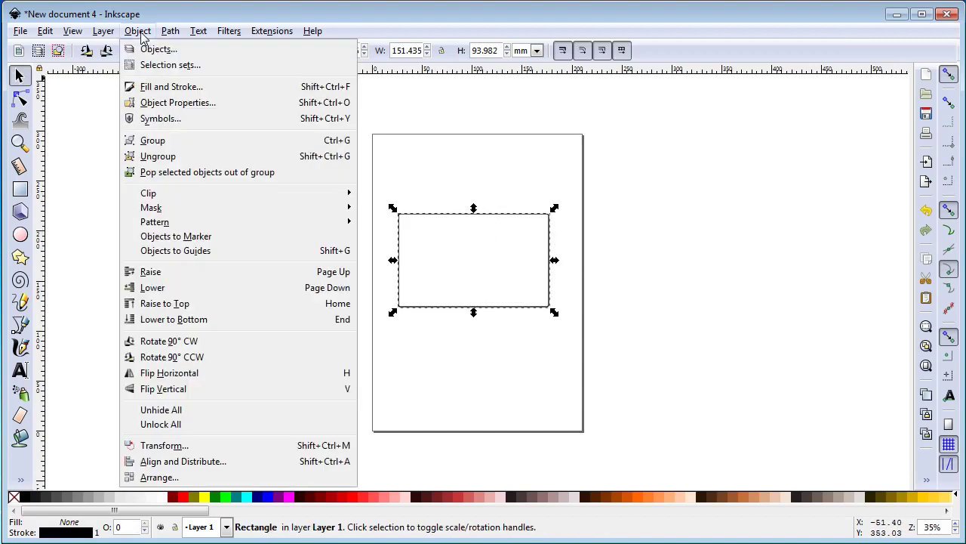
left_click(173, 91)
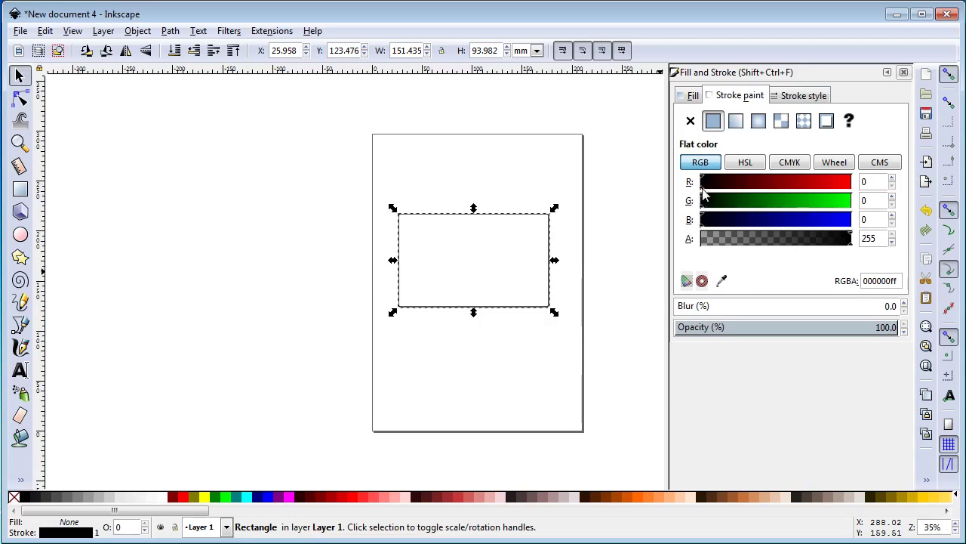
left_click(812, 183)
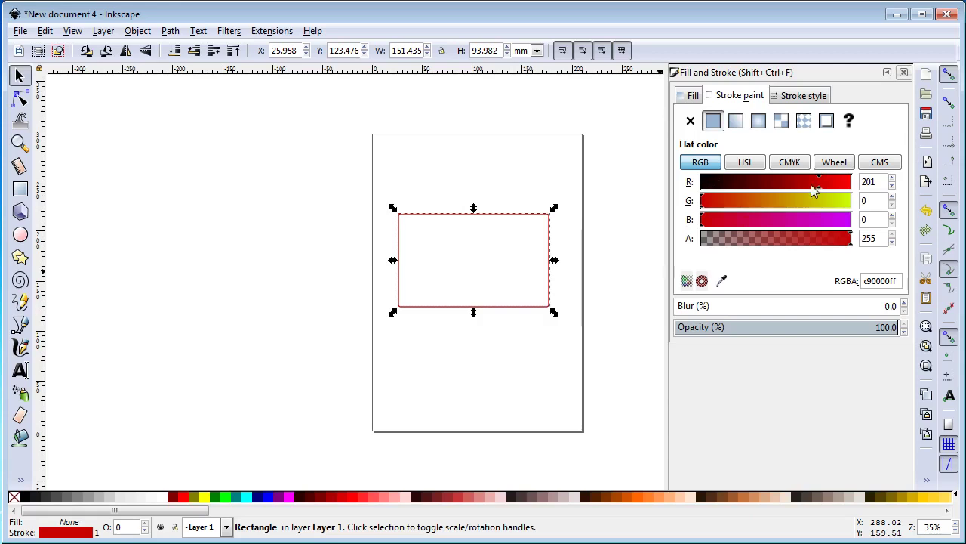
left_click(850, 192)
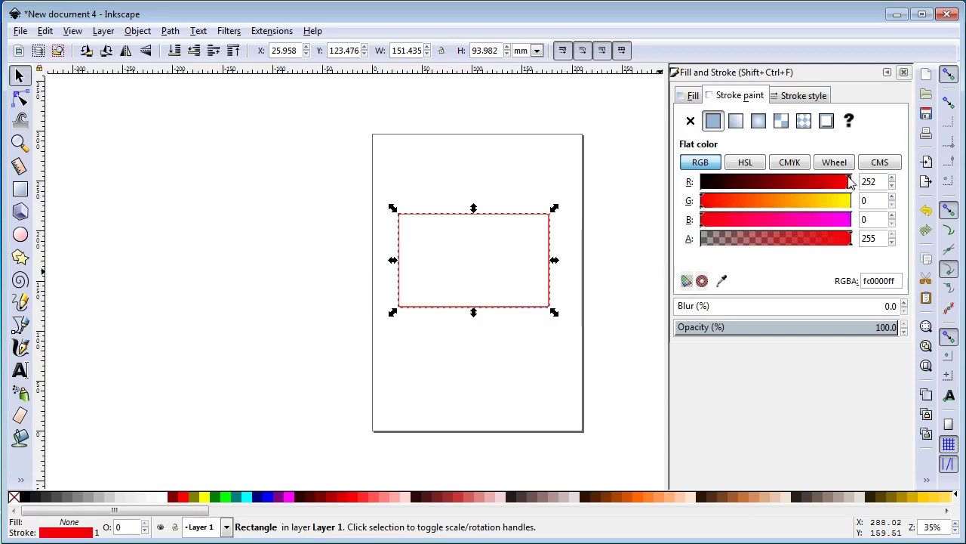
left_click_drag(859, 183, 864, 179)
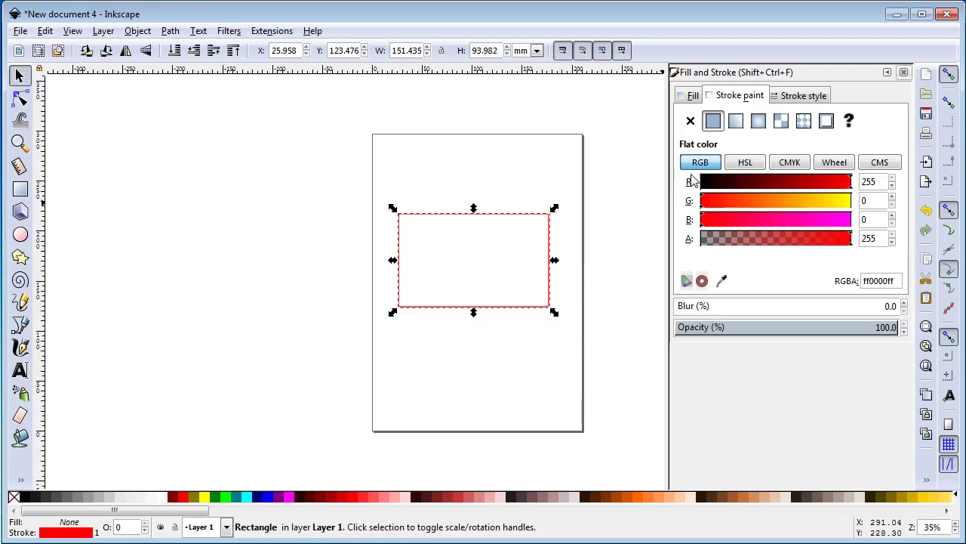
left_click(798, 98)
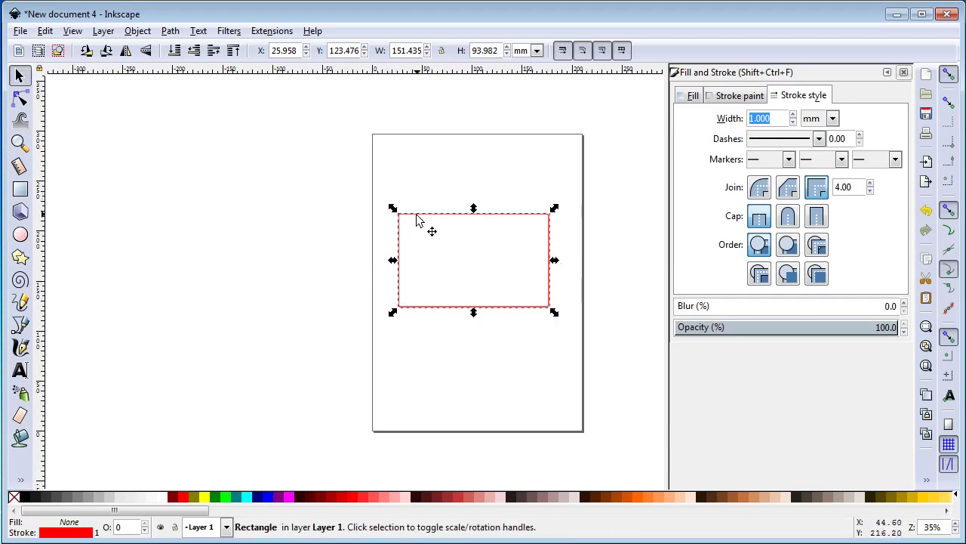
left_click(734, 96)
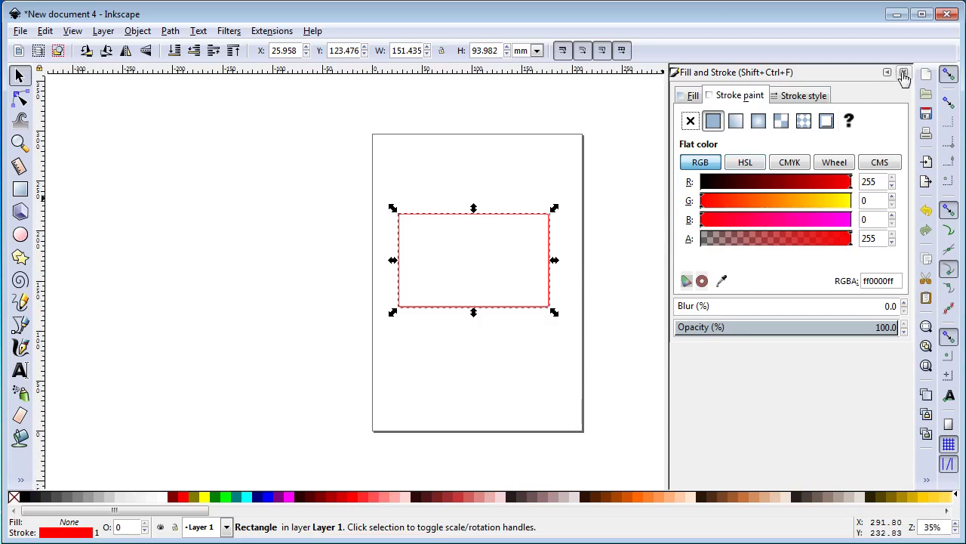
left_click(627, 205)
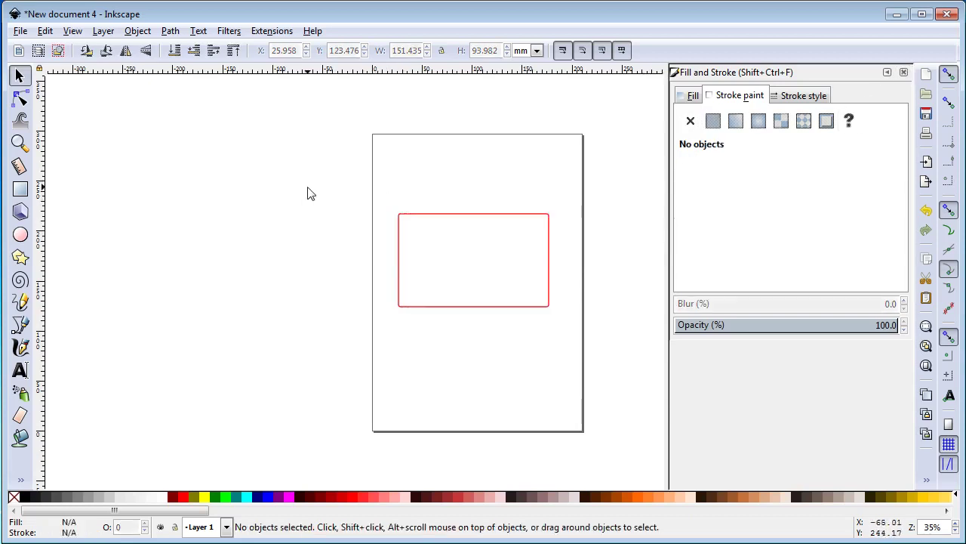
- Draw a five-pointed star about 68 mm wide and 70 mm high inside the left half of the rectangle
left_click(20, 257)
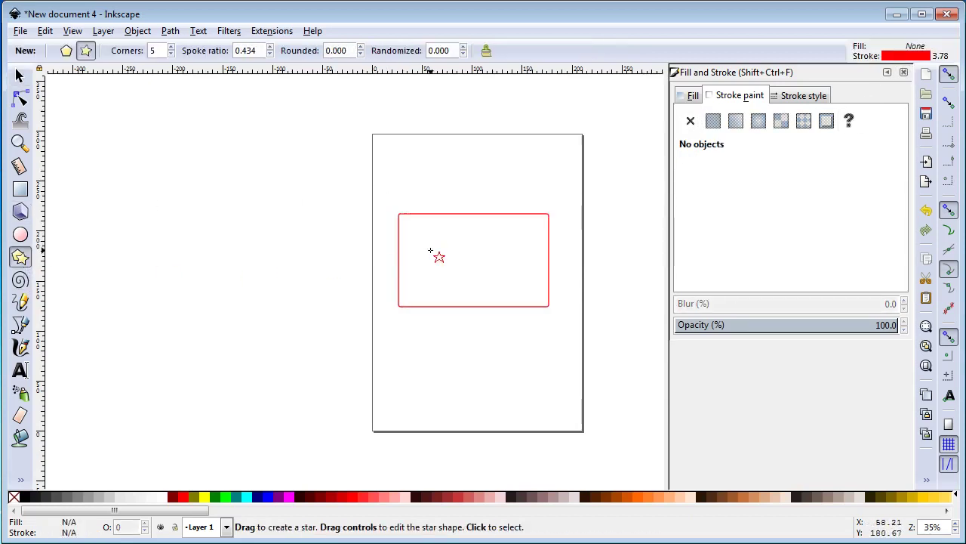
mouse_move(426, 241)
left_mouse_down()
mouse_move(462, 274)
mouse_move(446, 261)
mouse_move(459, 254)
left_mouse_up()
left_click(20, 75)
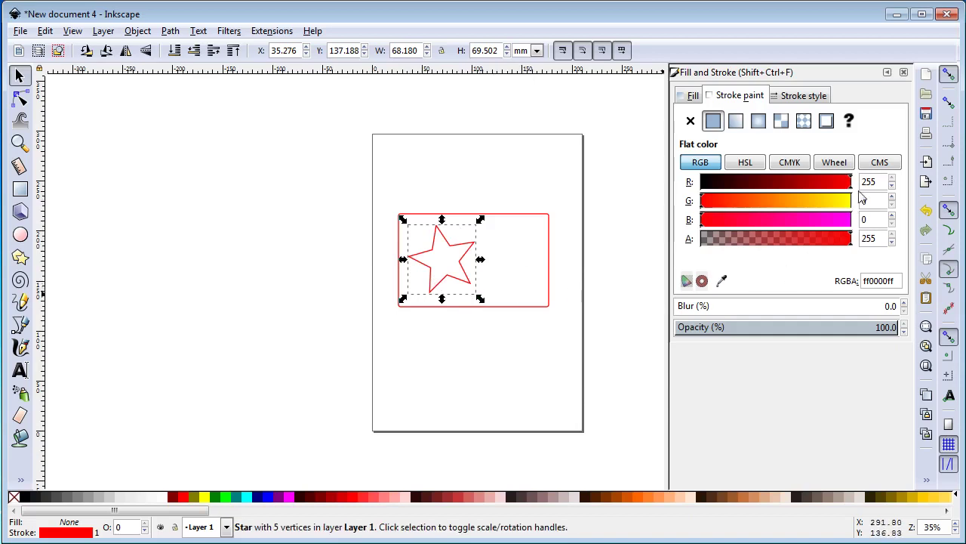
- Set the star's stroke paint to pure blue, with red 0 and blue 255
left_click_drag(880, 182, 864, 182)
type("00")
key("Return")
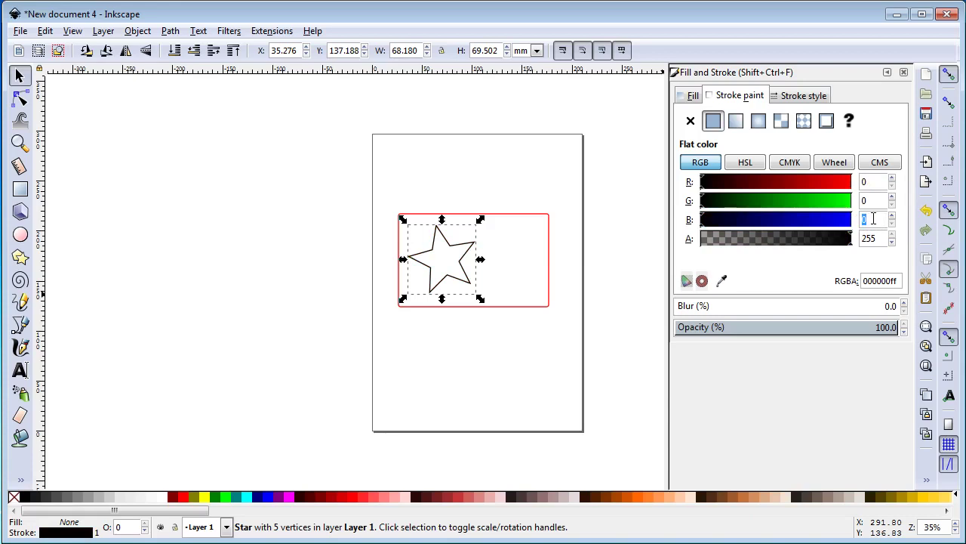
type("255")
key("Return")
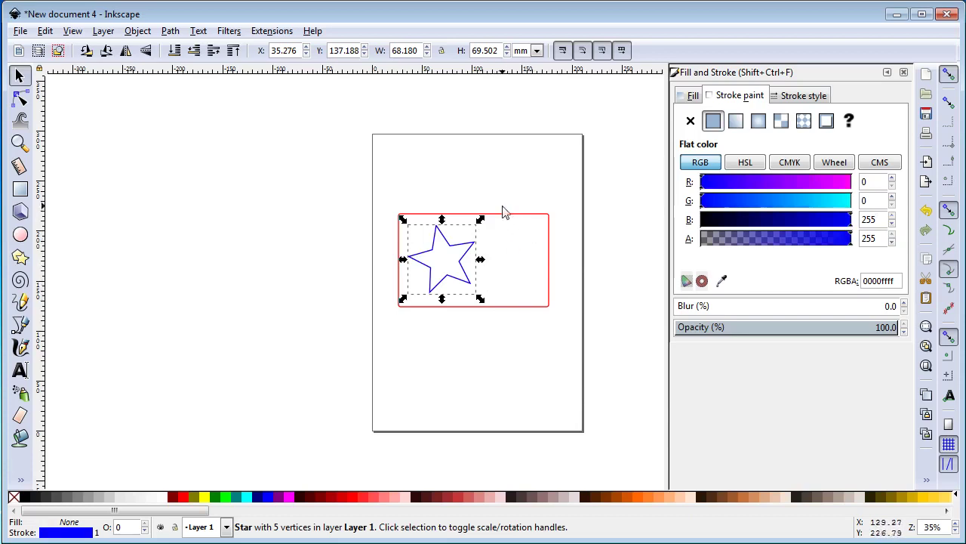
left_click(501, 182)
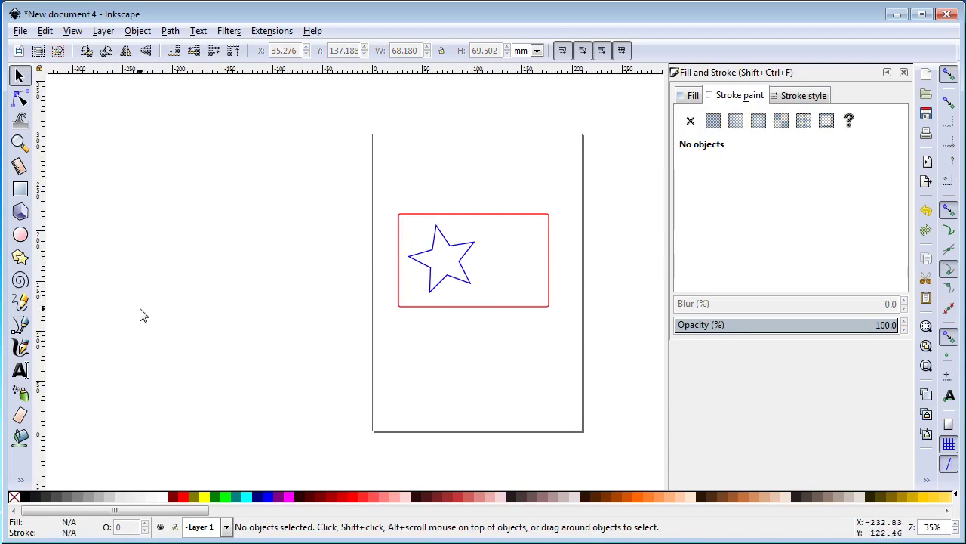
- Draw an ellipse about 40 by 49 mm in the right half of the rectangle and nudge it slightly up and left
left_click(25, 228)
mouse_move(495, 235)
left_mouse_down()
mouse_move(541, 294)
mouse_move(536, 285)
left_mouse_up()
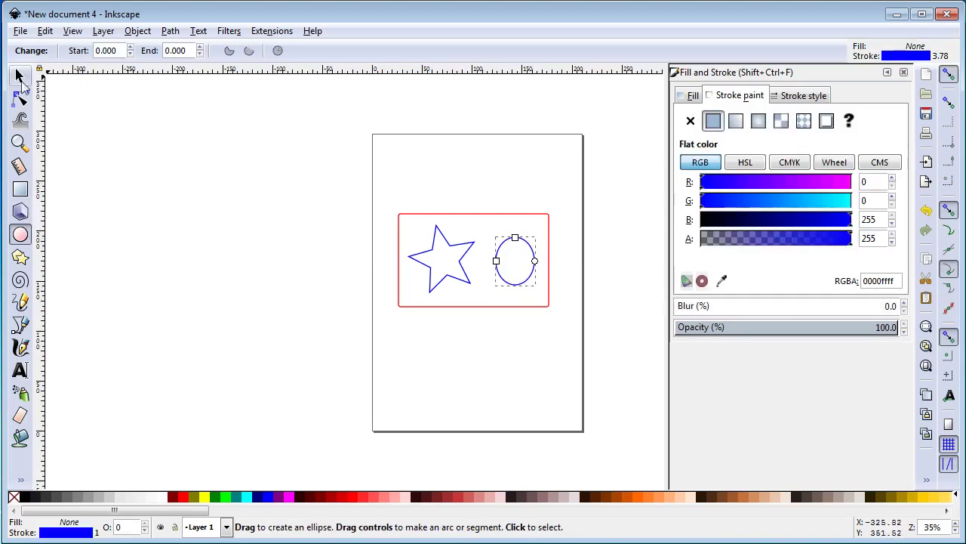
left_click(20, 76)
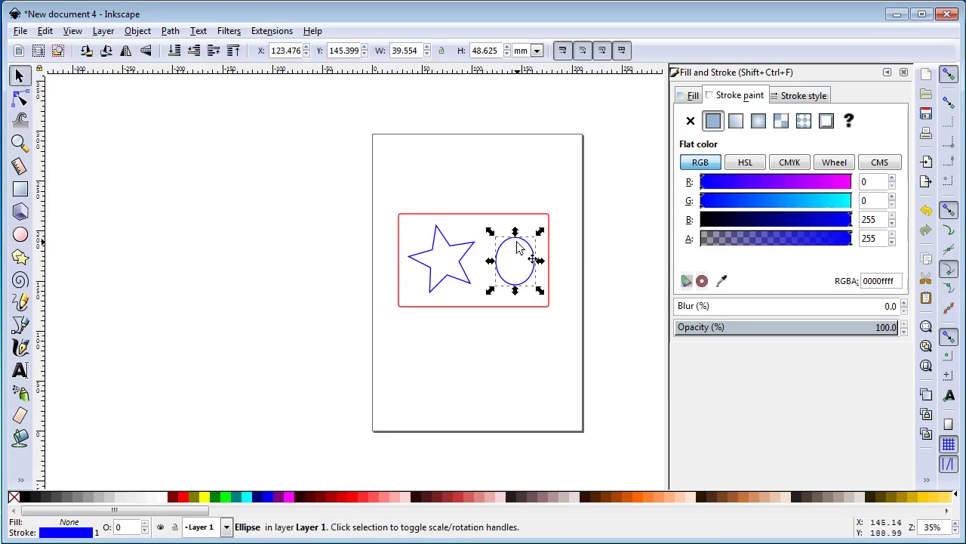
left_click_drag(517, 248, 514, 245)
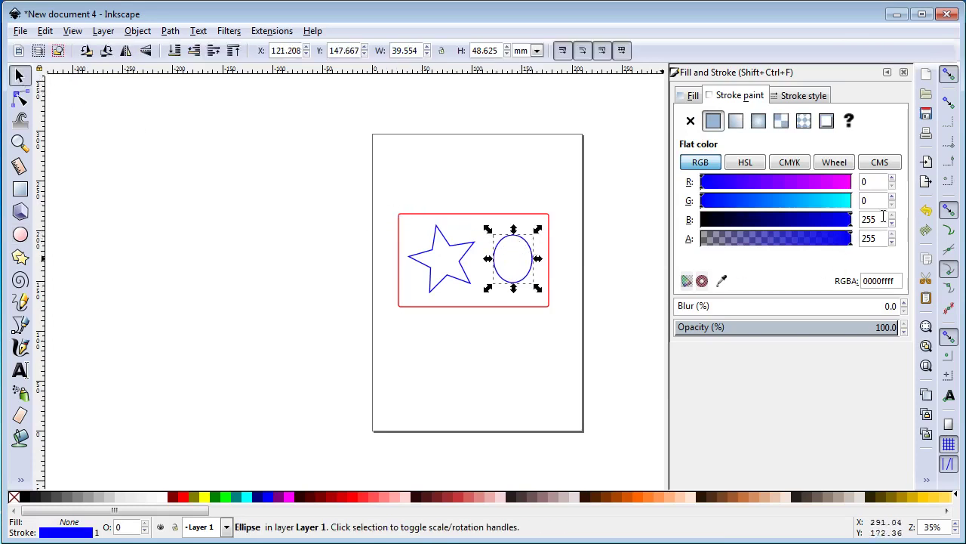
- Make the ellipse's stroke black by setting its blue value to 0
left_click_drag(878, 219, 862, 217)
type("0")
key("Return")
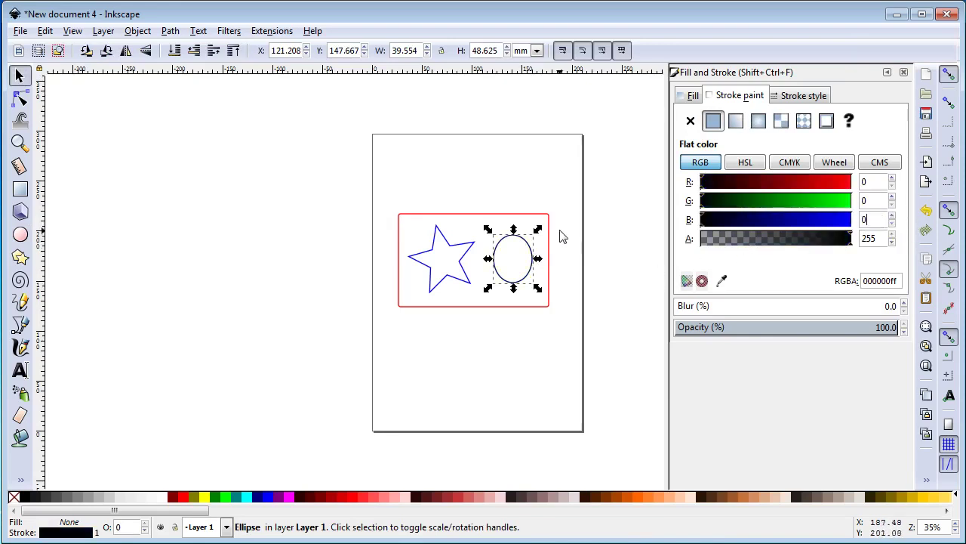
- Thicken the ellipse's outline to a stroke width of 4 mm
scroll(563, 237, "up", 1)
scroll(560, 245, "up", 3)
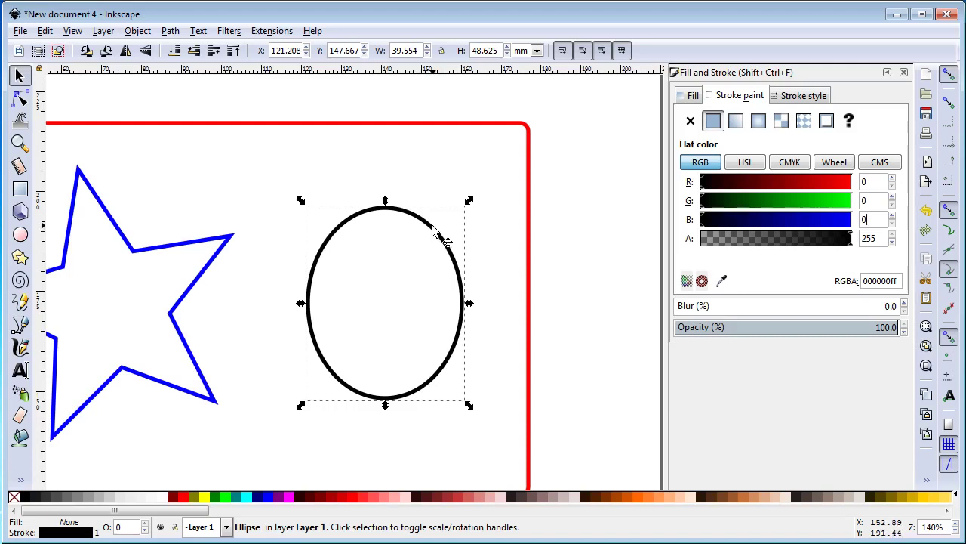
left_click(789, 98)
left_click(795, 117)
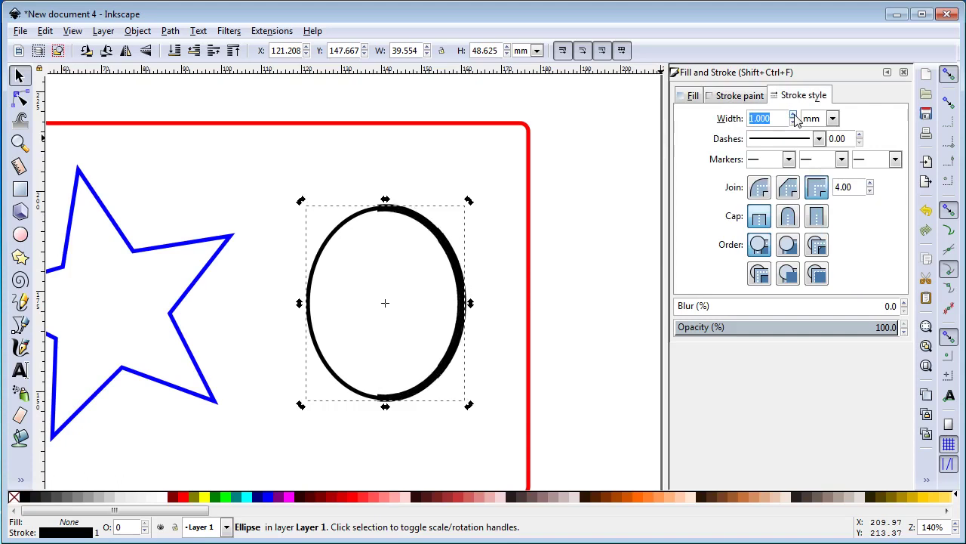
left_click(574, 233)
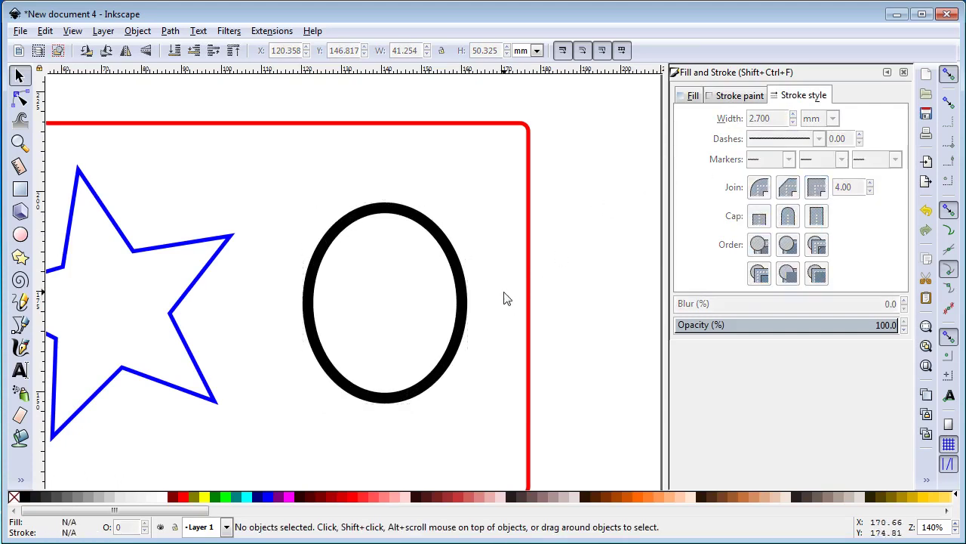
left_click(397, 214)
left_click_drag(780, 118, 747, 124)
type("4")
key("Return")
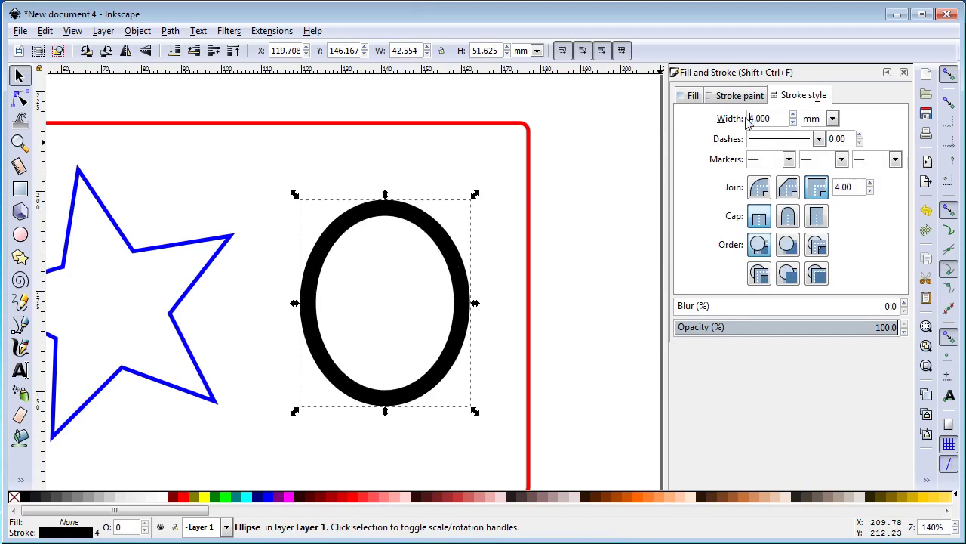
left_click(490, 198)
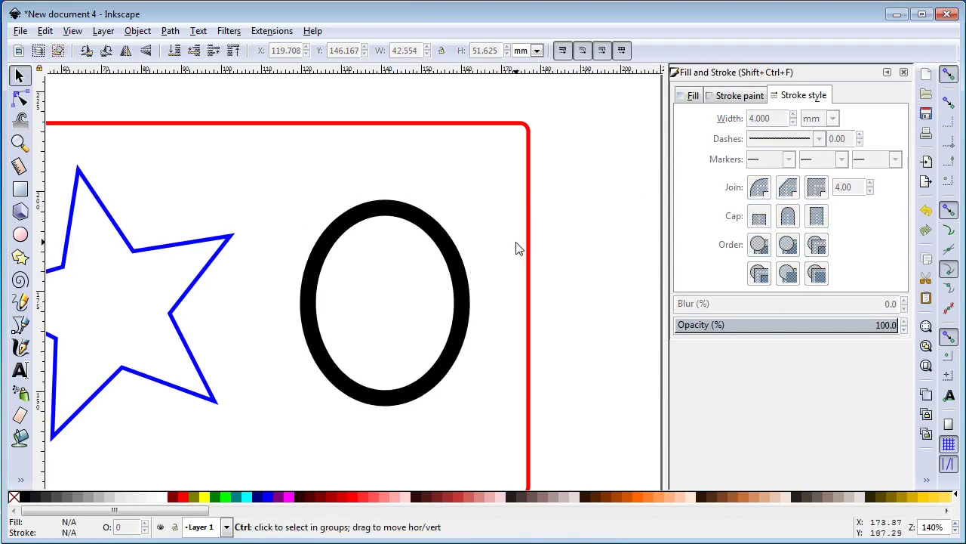
- Examine the ellipse's stroke paint and stroke style settings
scroll(517, 250, "down", 2)
scroll(517, 249, "up", 1)
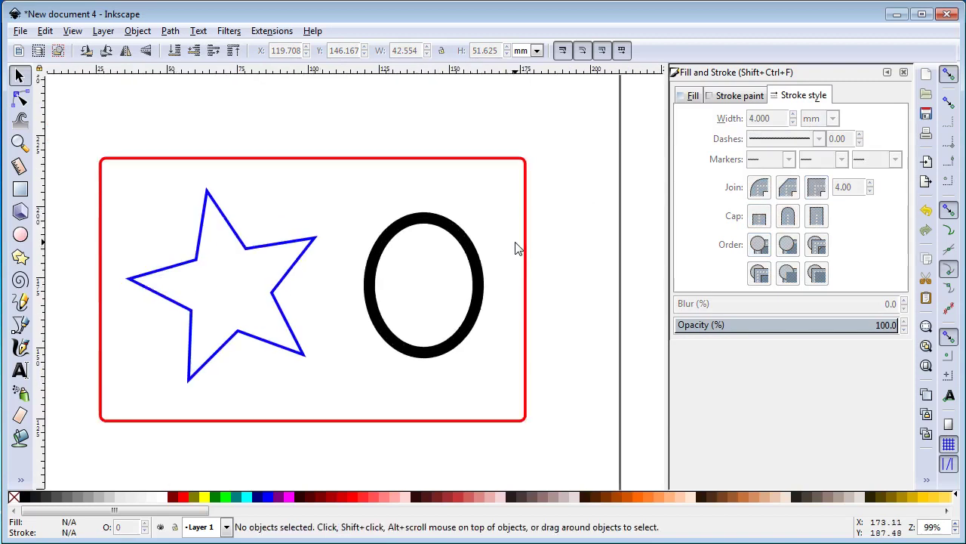
scroll(457, 265, "down", 1)
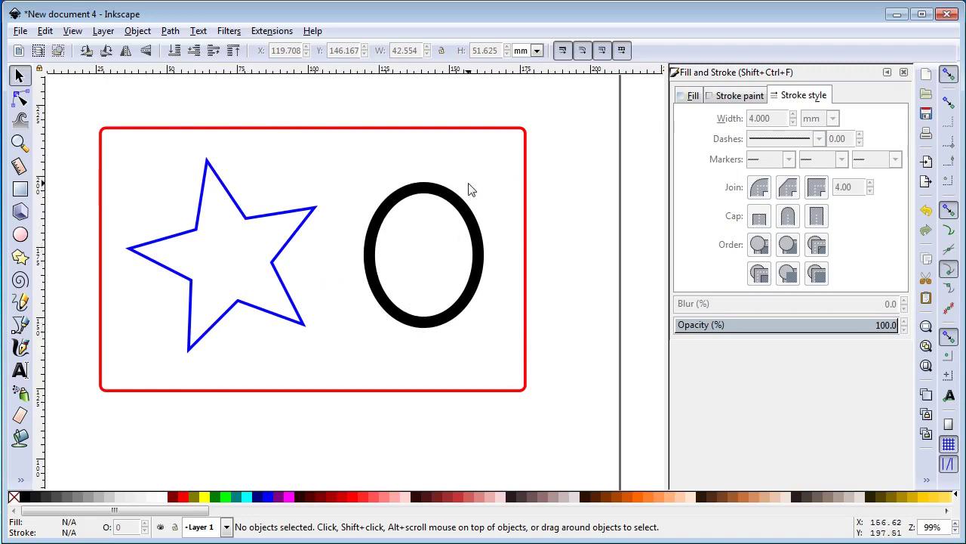
left_click(457, 204)
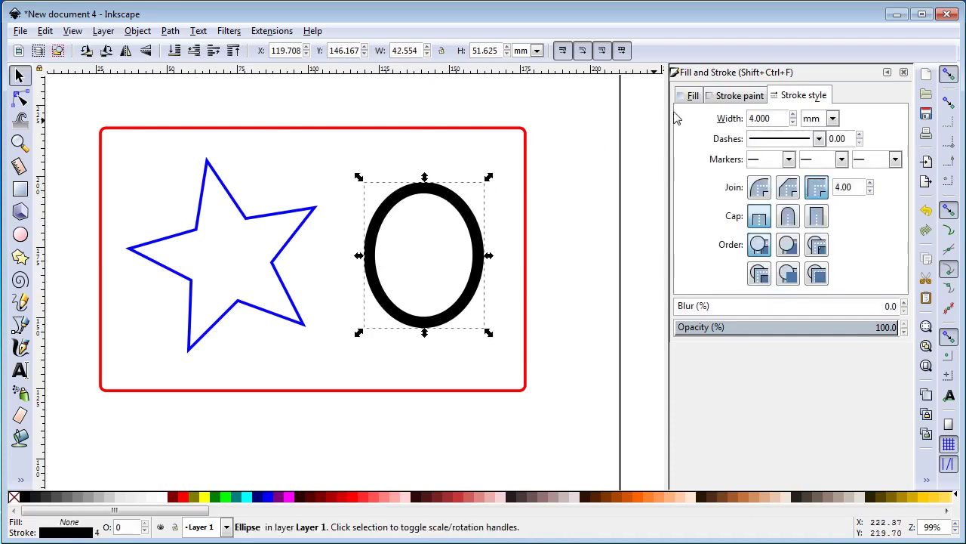
left_click(739, 96)
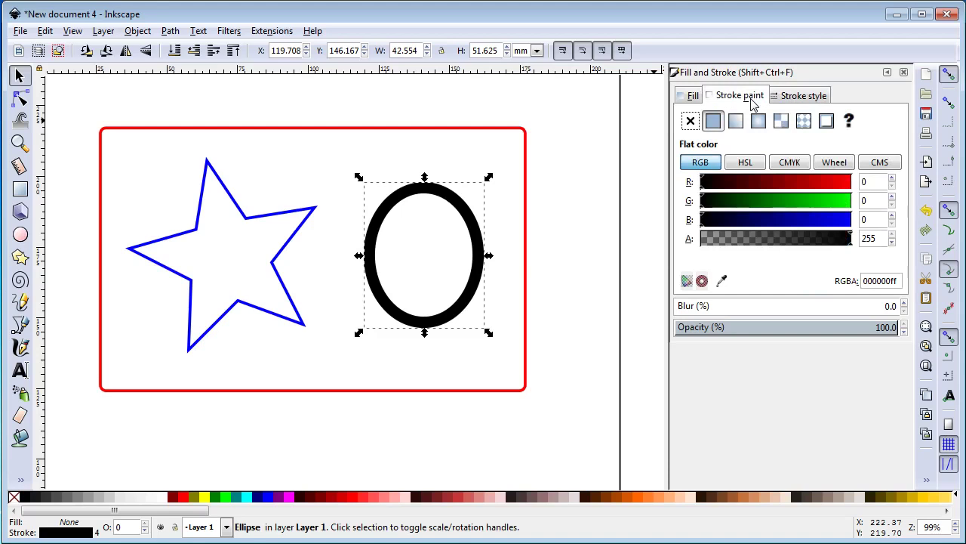
left_click(801, 98)
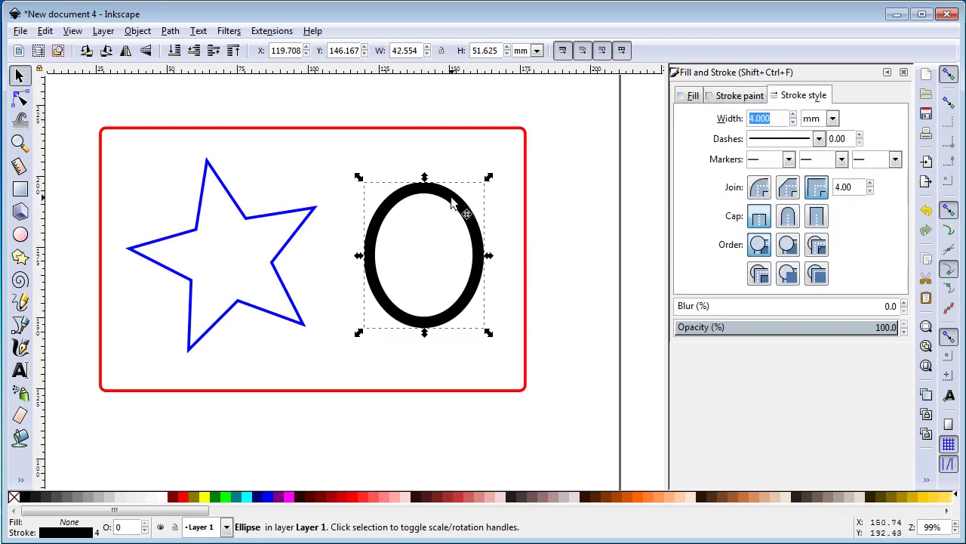
- Give the star a flat grey fill, RGB 125, 125, 125
left_click(249, 219)
left_click(248, 219)
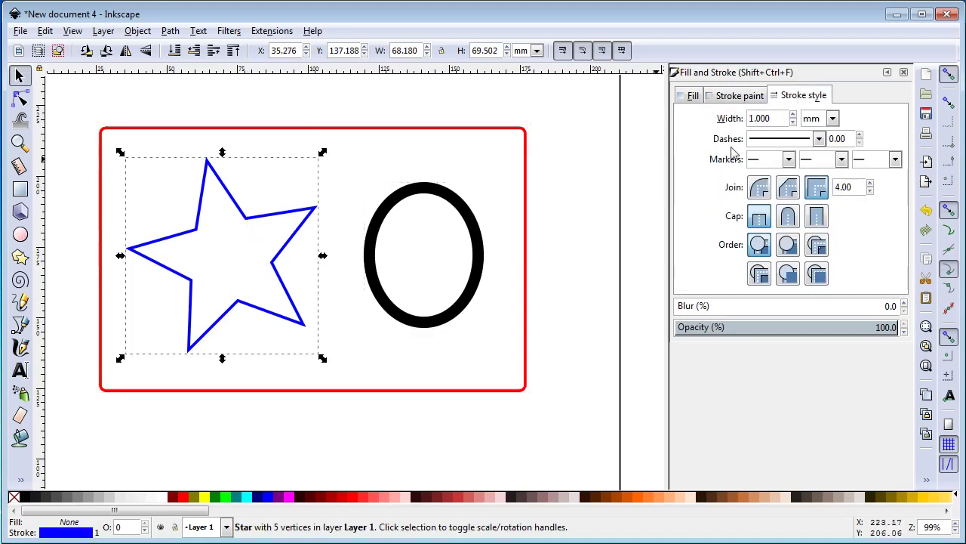
left_click(693, 97)
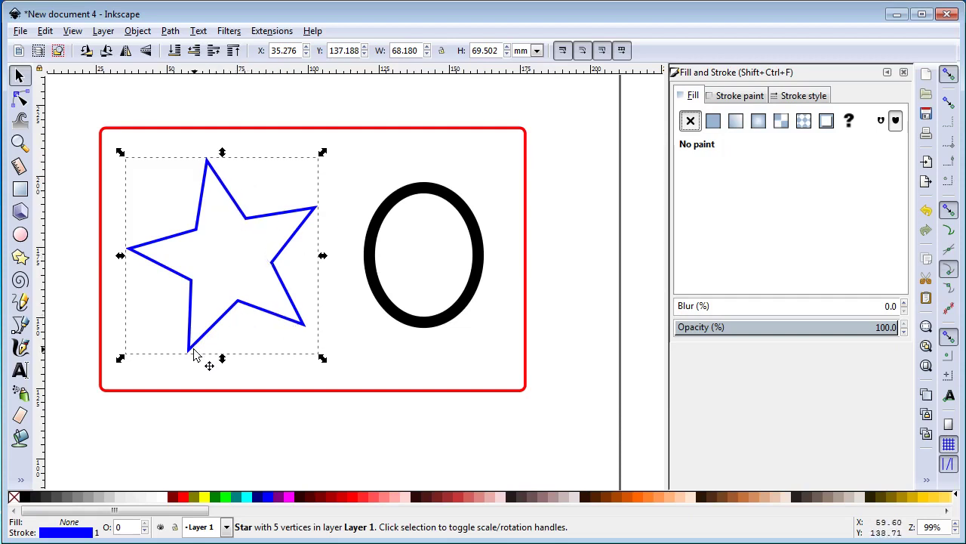
left_click(714, 122)
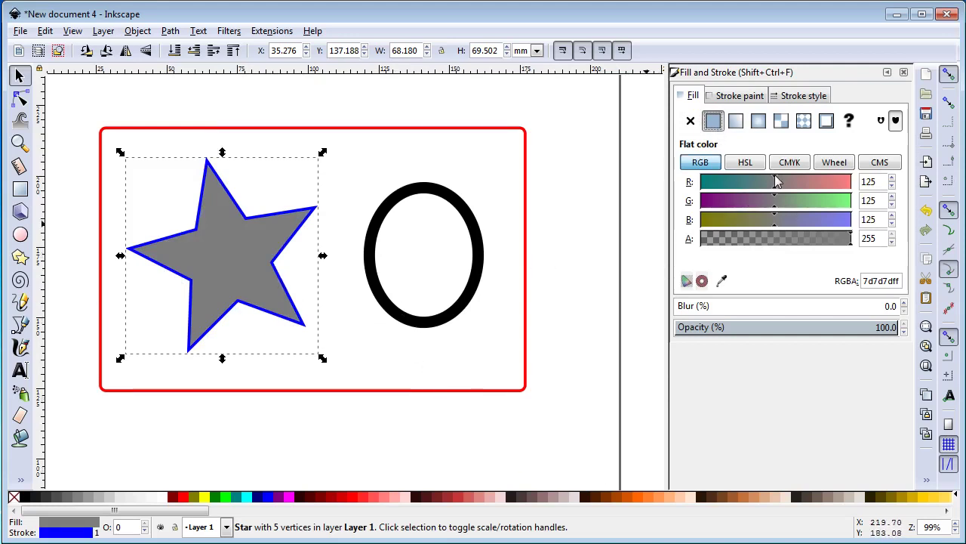
- Set the red value of the star's fill to 255
left_click_drag(882, 182, 858, 181)
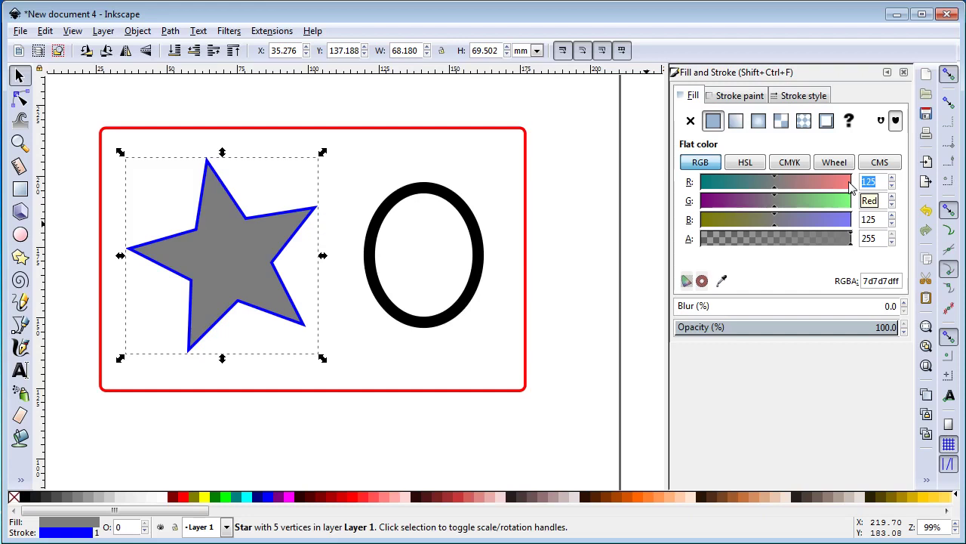
type("25")
key("Return")
- Make the star's fill black by setting its red, green and blue values to 0, and close the fill settings
left_click_drag(878, 200, 853, 181)
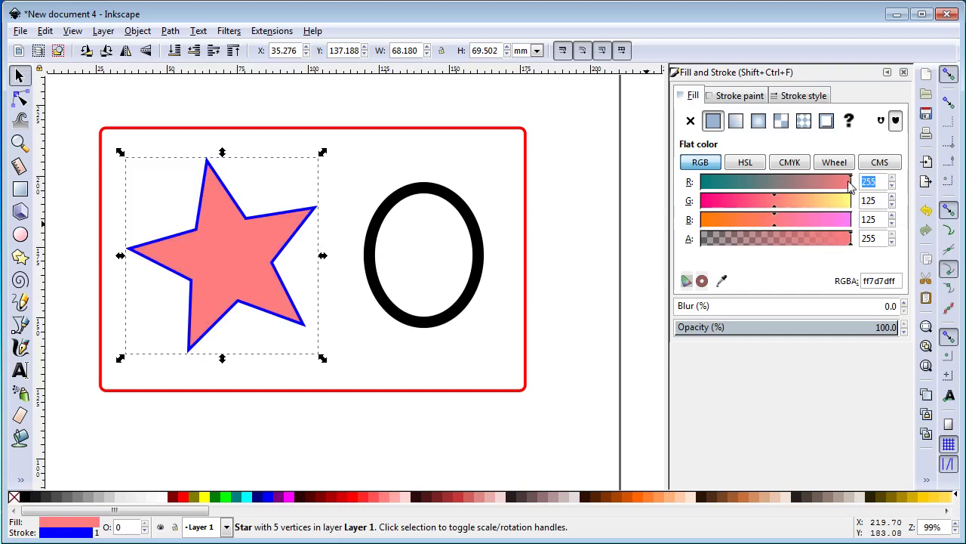
type("0")
key("Tab")
type("0")
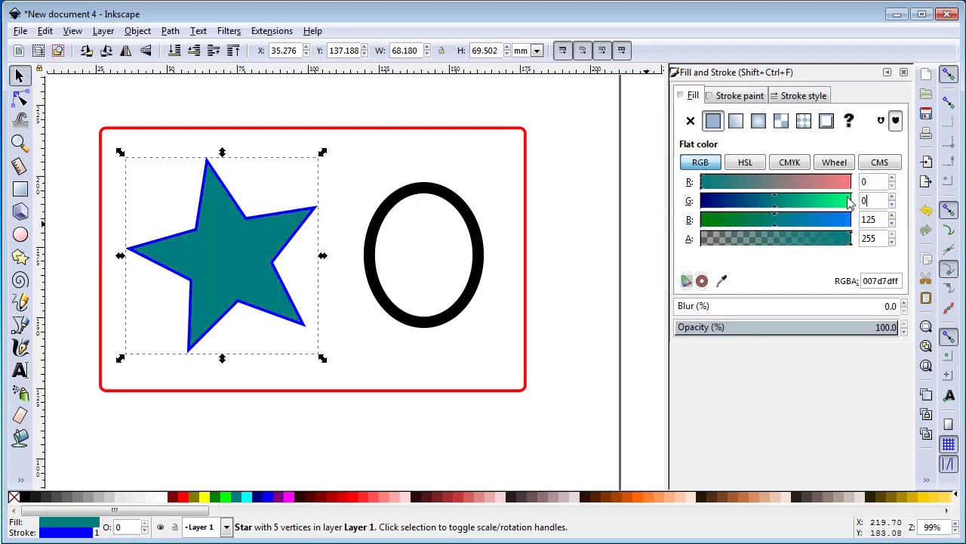
key("Tab")
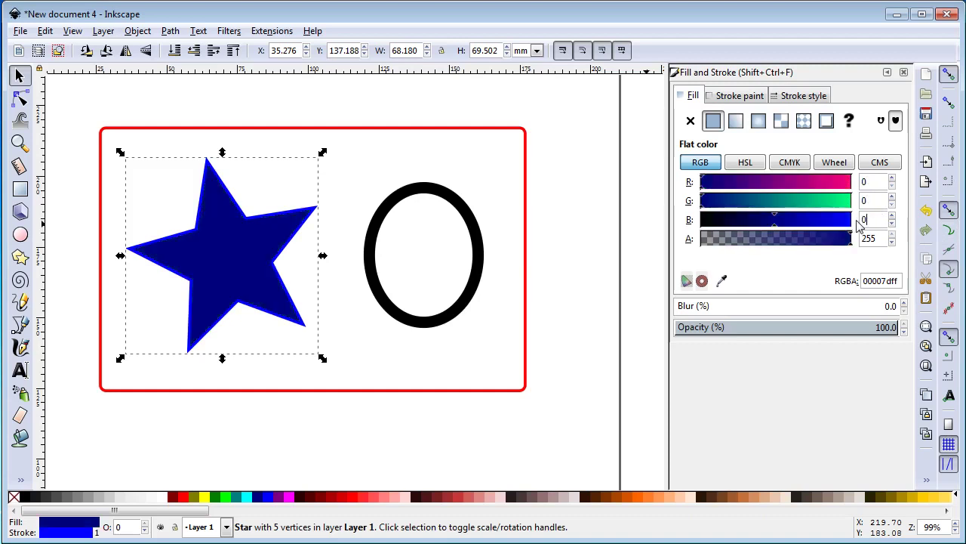
type("0")
left_click(873, 198)
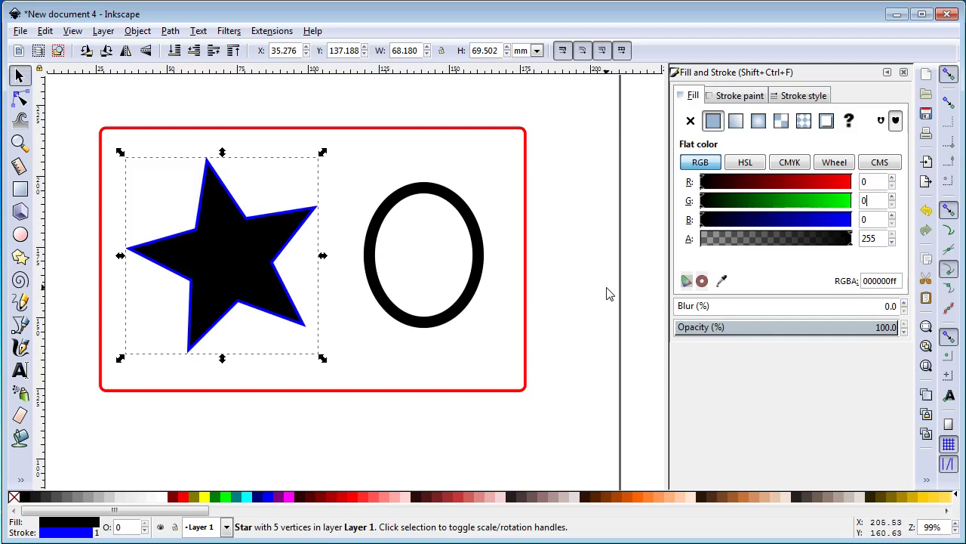
left_click(905, 73)
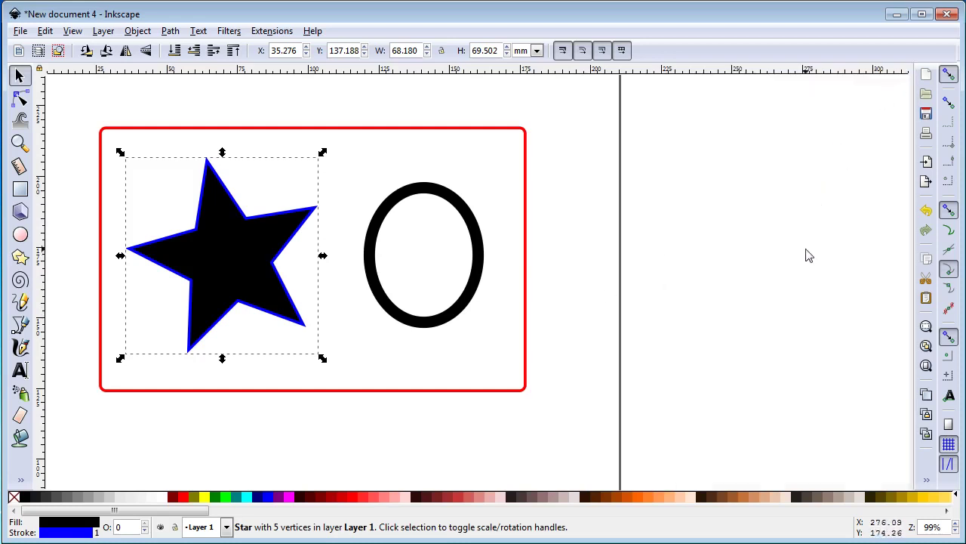
- Group the red rectangle, the star and the ellipse into one object
left_click(572, 254)
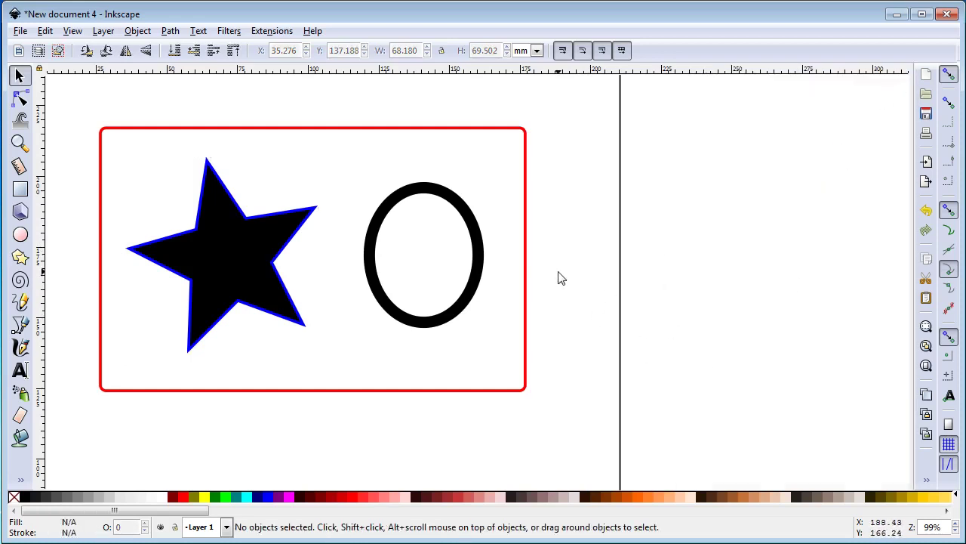
scroll(557, 280, "down", 2, "ctrl")
scroll(552, 280, "down", 1, "ctrl")
scroll(662, 339, "up", 1, "ctrl")
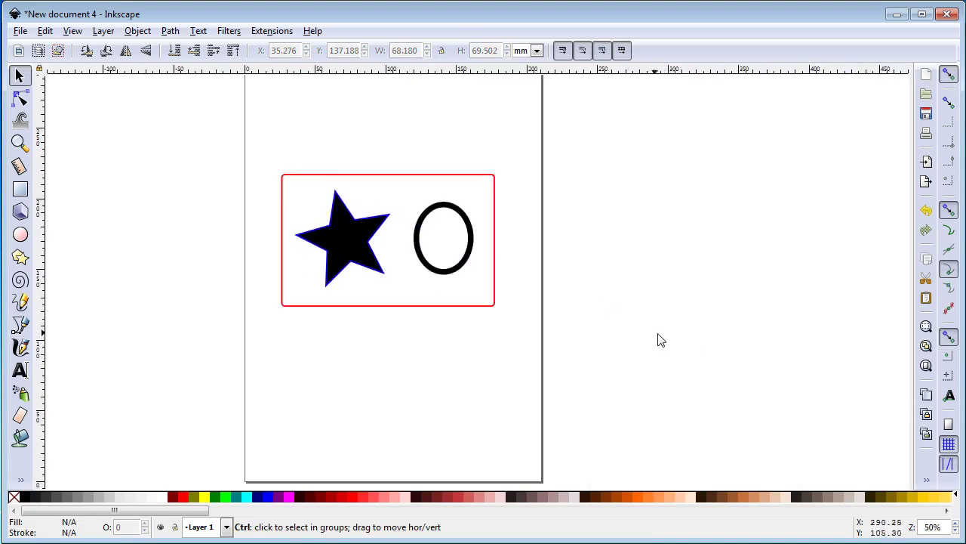
left_click_drag(261, 149, 568, 364)
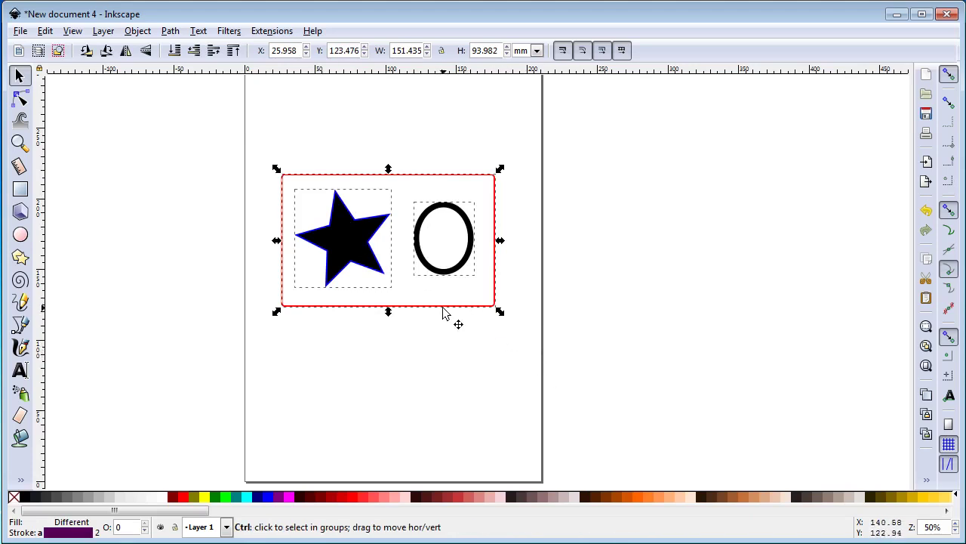
left_click(46, 30)
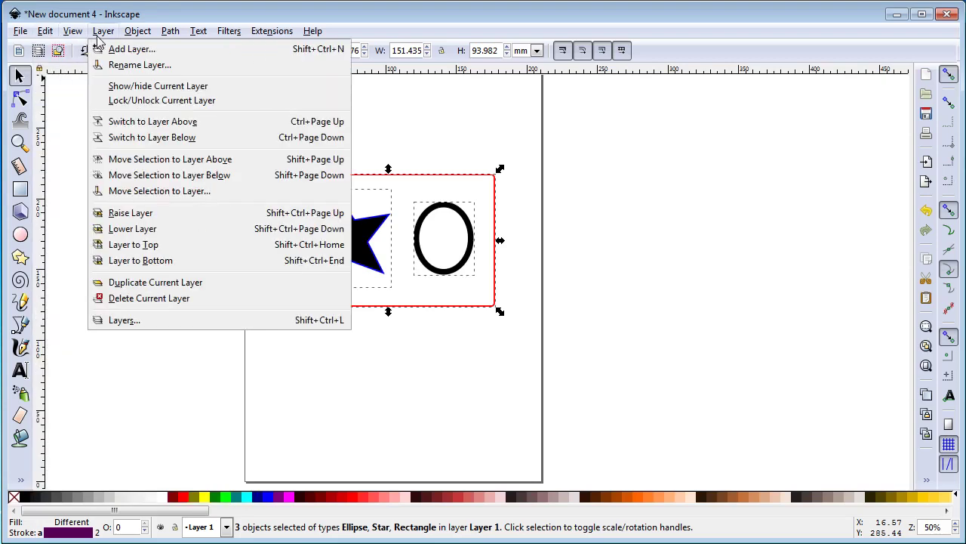
mouse_move(138, 31)
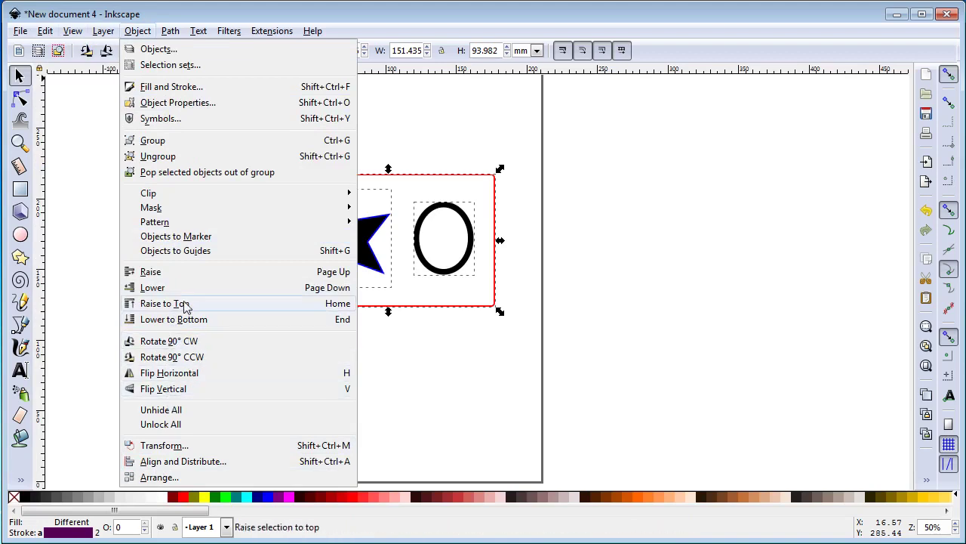
left_click(174, 141)
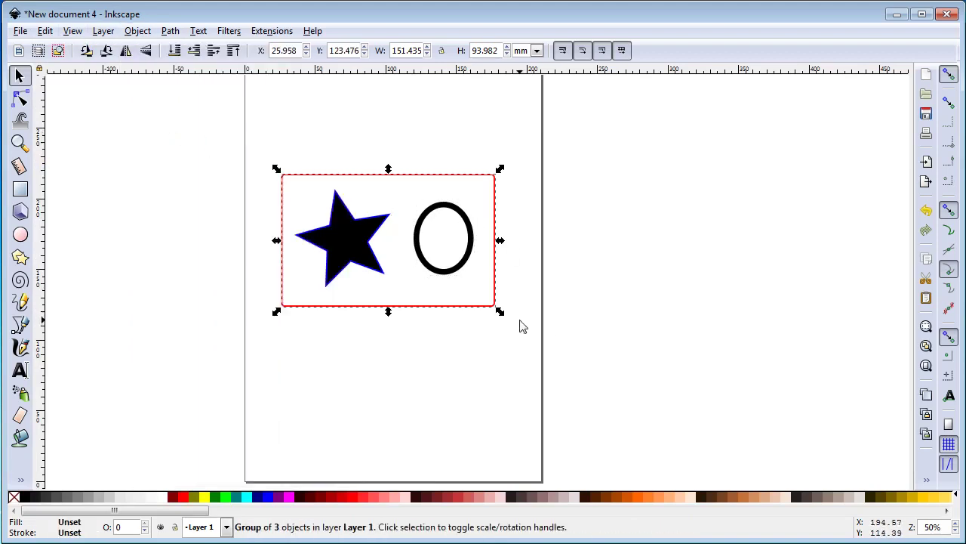
- Scale the group down to about 17.8 mm wide and 11 mm high
left_click_drag(500, 312, 402, 258)
scroll(400, 249, "up", 8, "ctrl")
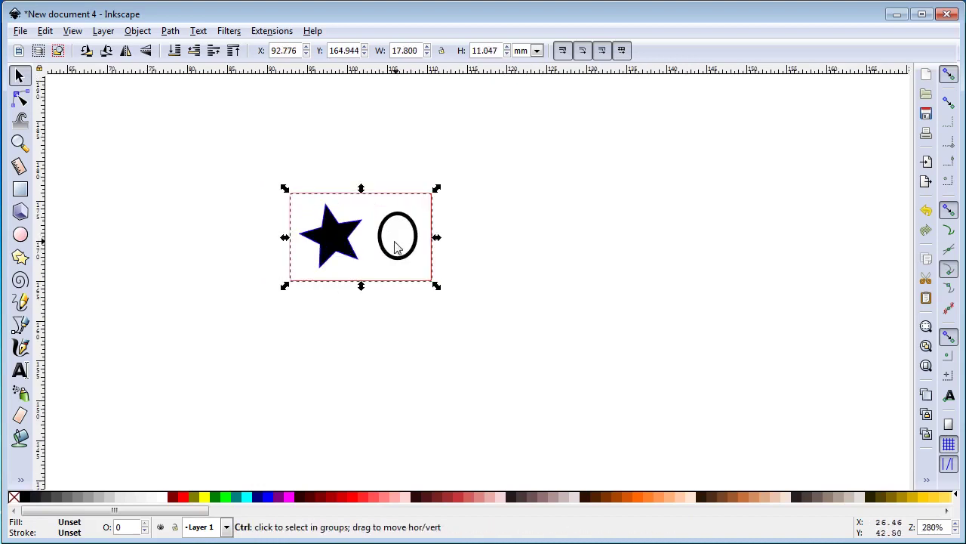
left_click(514, 125)
left_click(518, 140)
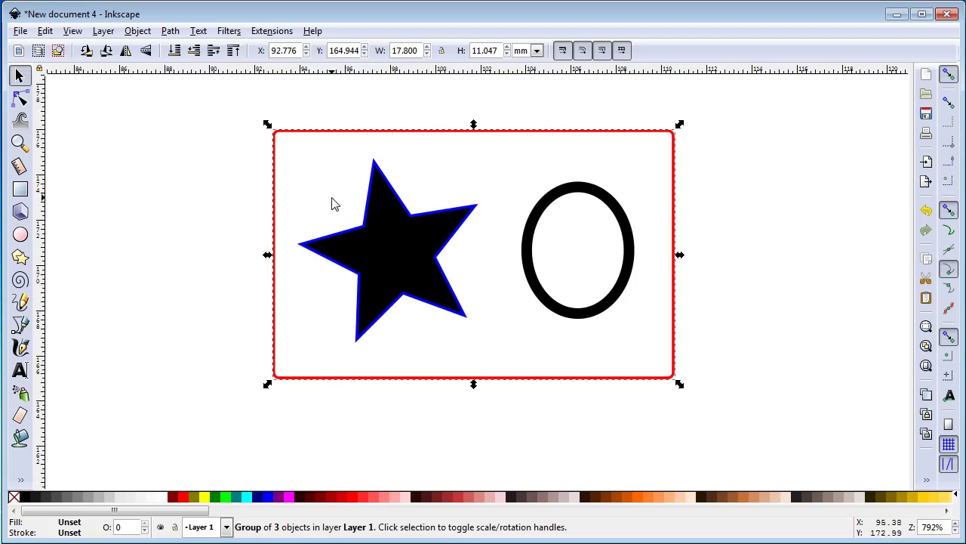
scroll(411, 229, "down", 3)
scroll(410, 227, "down", 7)
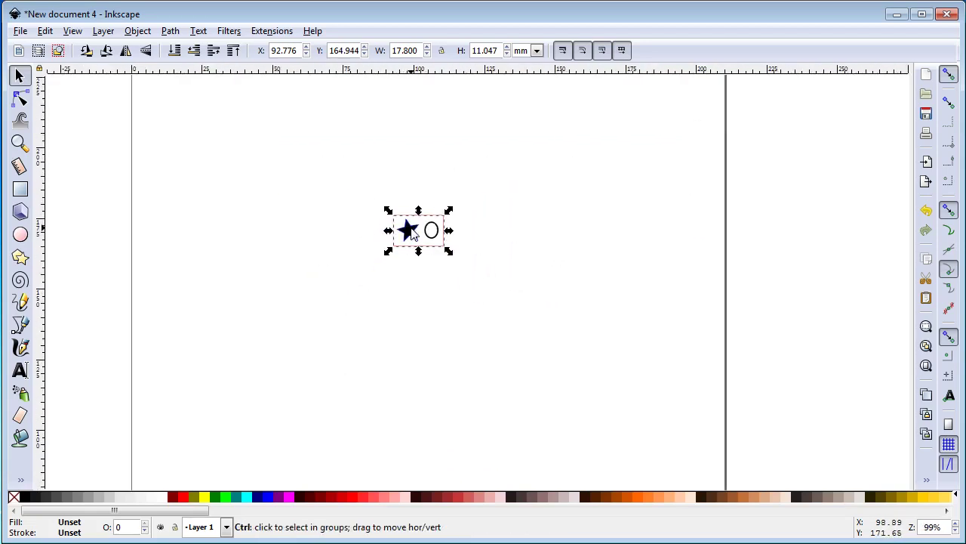
scroll(412, 223, "up", 1)
scroll(411, 223, "up", 1)
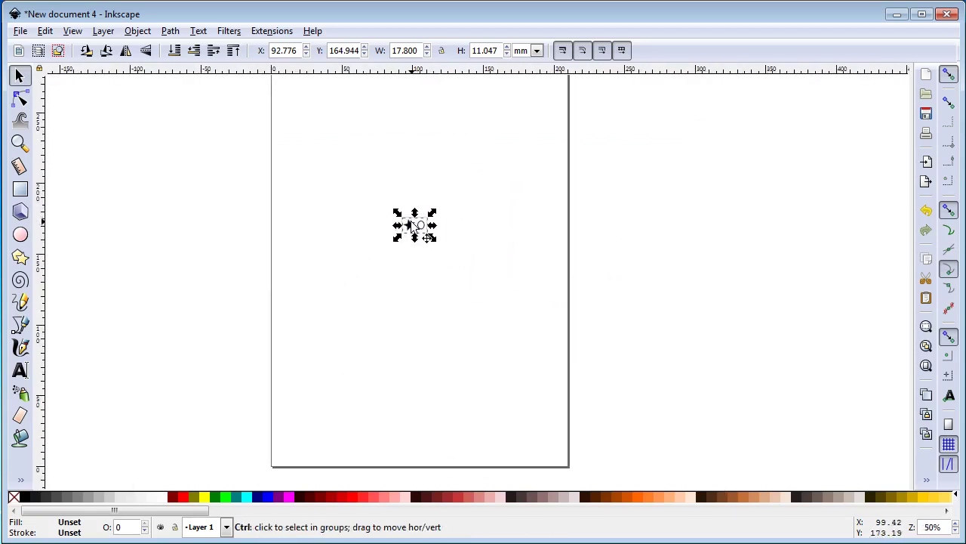
scroll(425, 267, "up", 1)
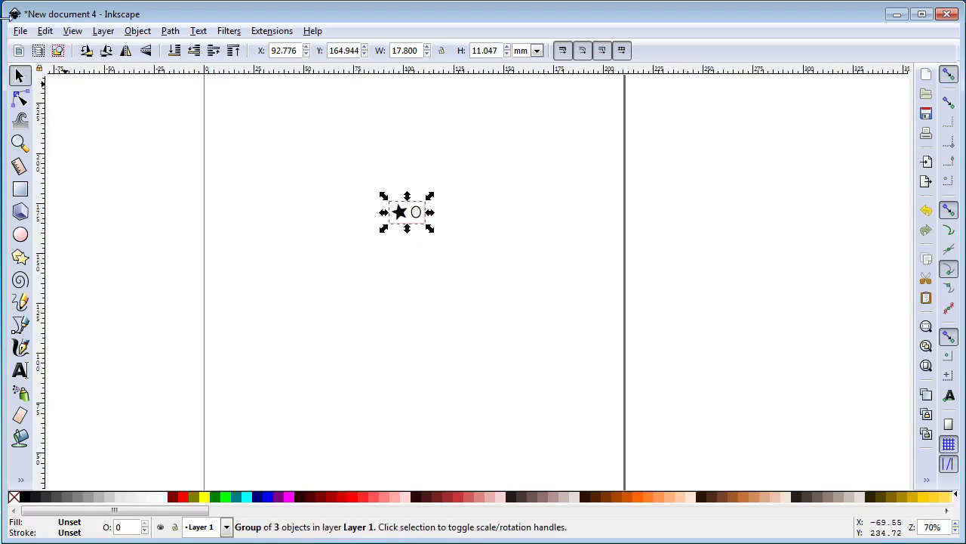
- Resize the page to fit the grouped drawing through the document properties
left_click(20, 31)
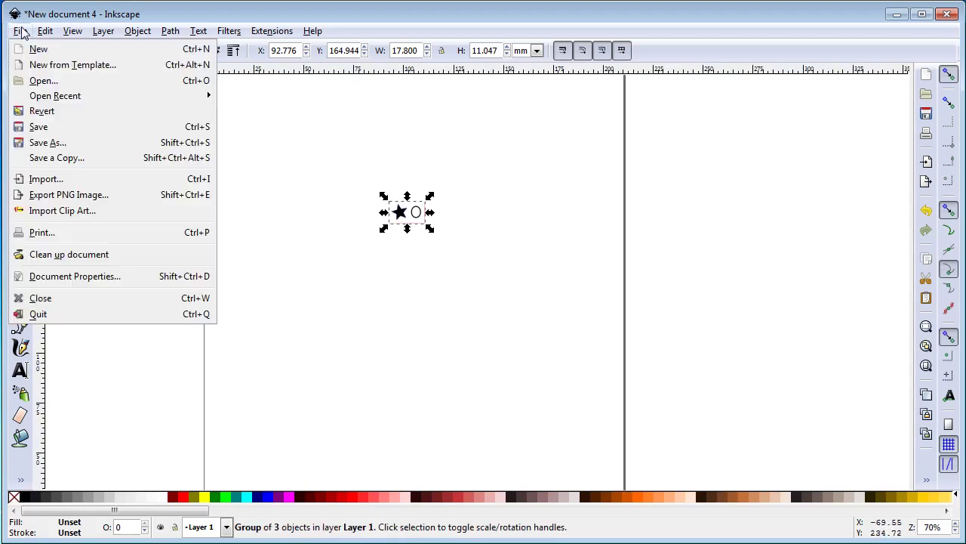
left_click(96, 281)
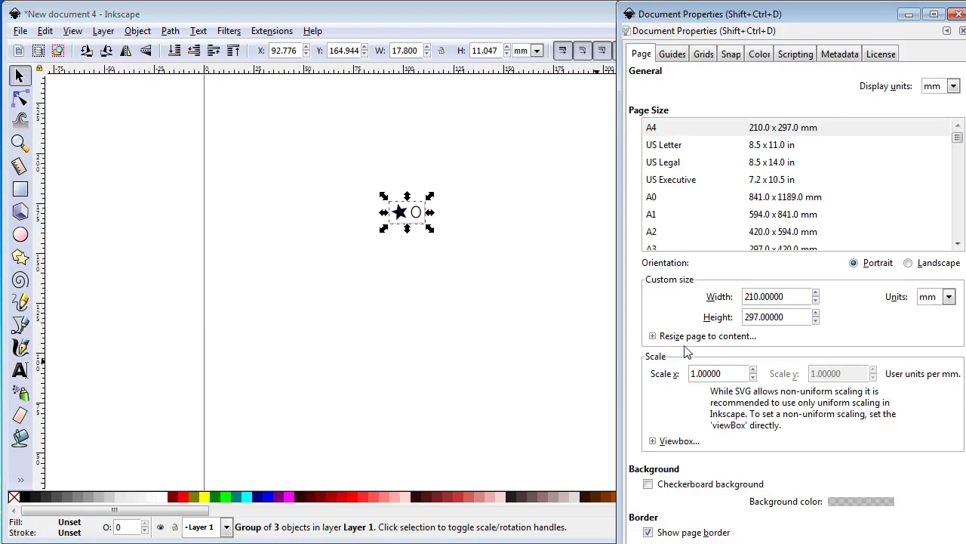
left_click(652, 336)
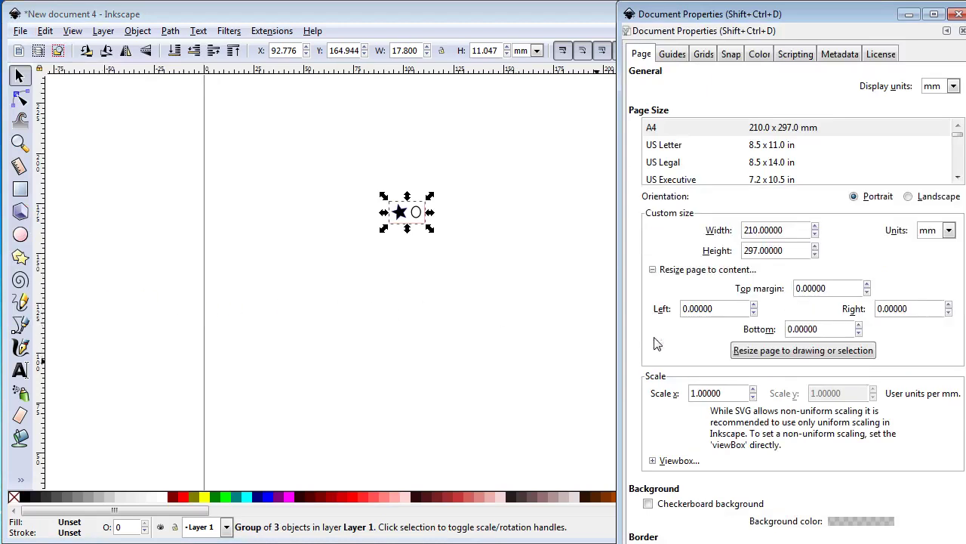
left_click(785, 355)
left_click(514, 280)
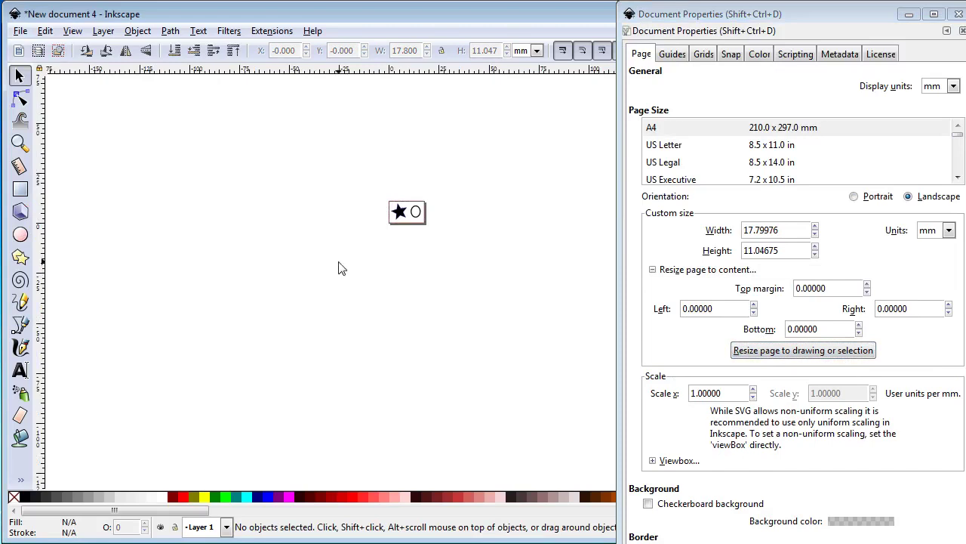
key("ctrl")
scroll(438, 212, "up", 7)
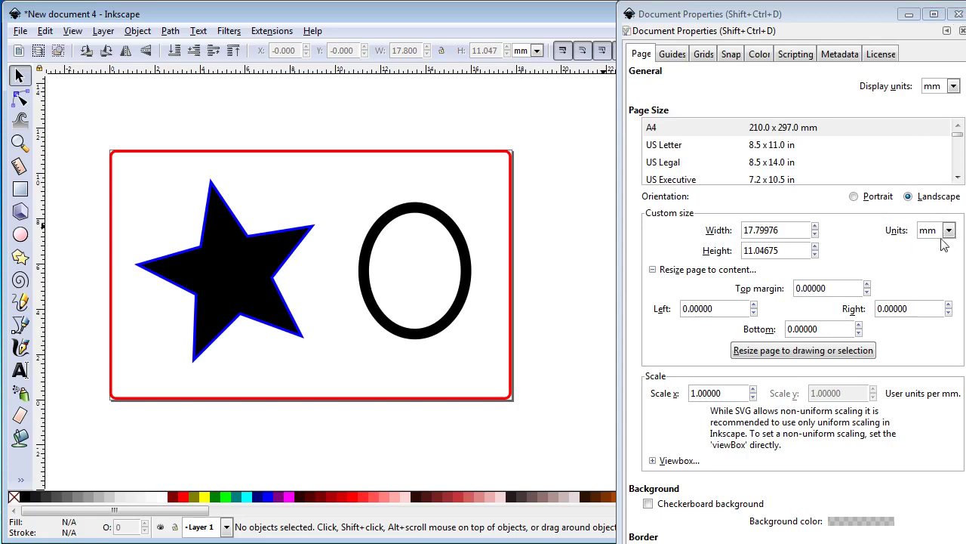
left_click(958, 14)
- Save the design as an Inkscape SVG file named drawing
left_click(20, 30)
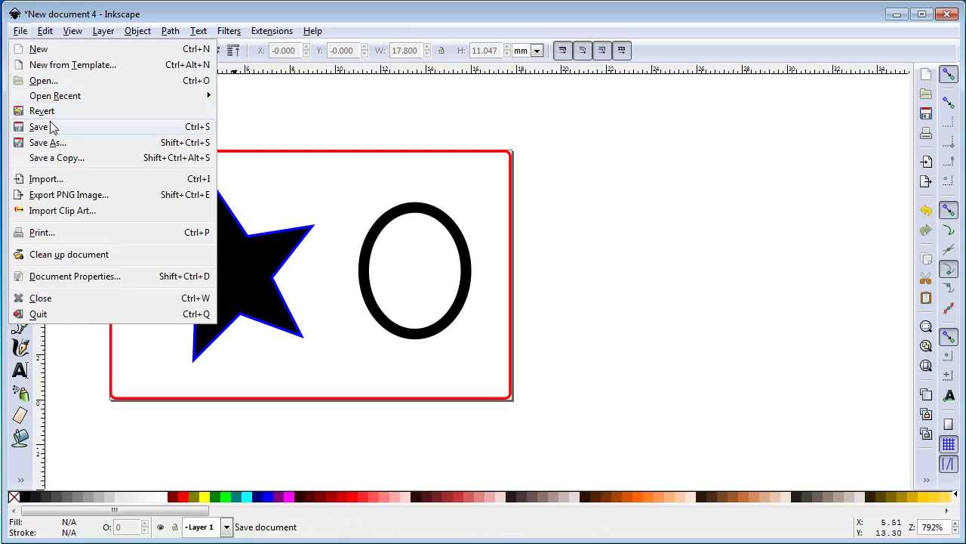
left_click(61, 143)
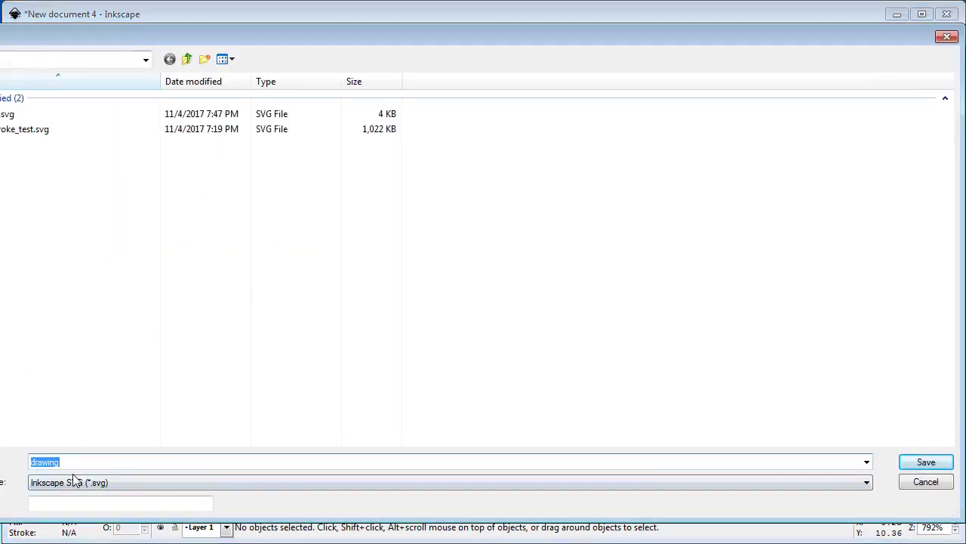
left_click(924, 461)
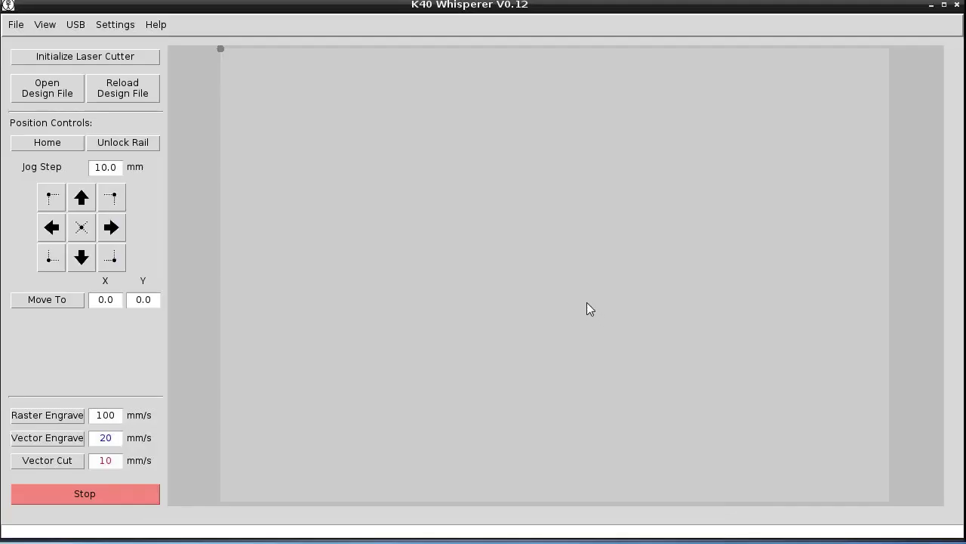
- Switch to K40 Whisperer, initialize the laser cutter and open the design file drawing.svg
left_click(103, 61)
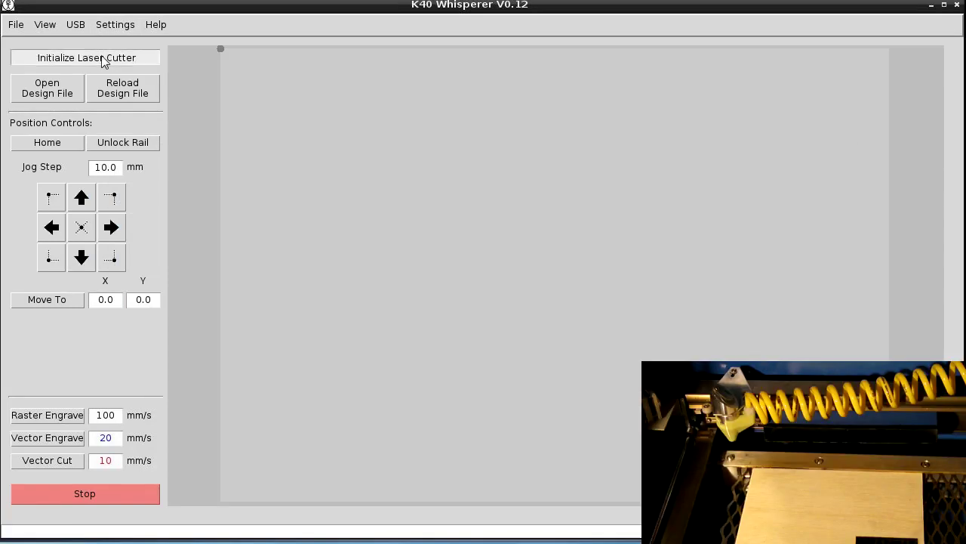
left_click(65, 98)
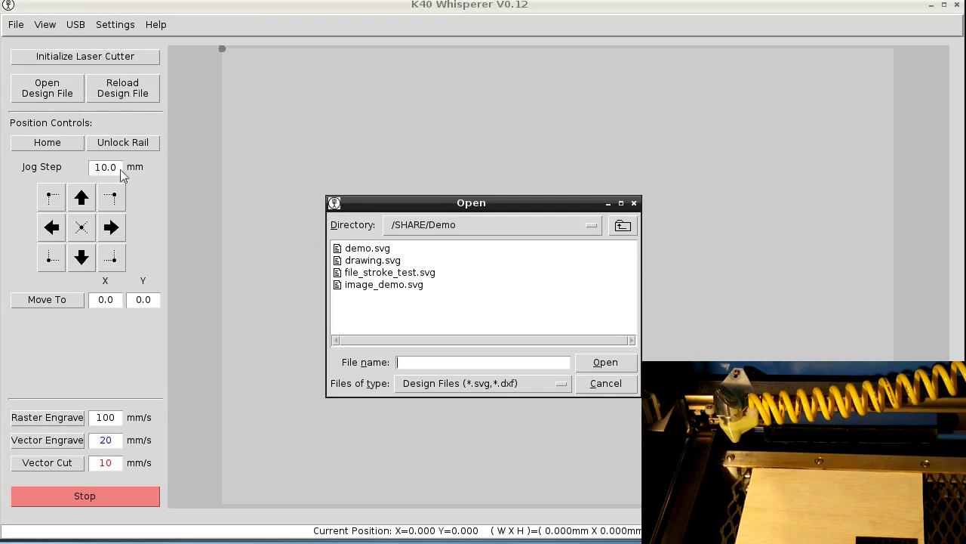
double_click(370, 261)
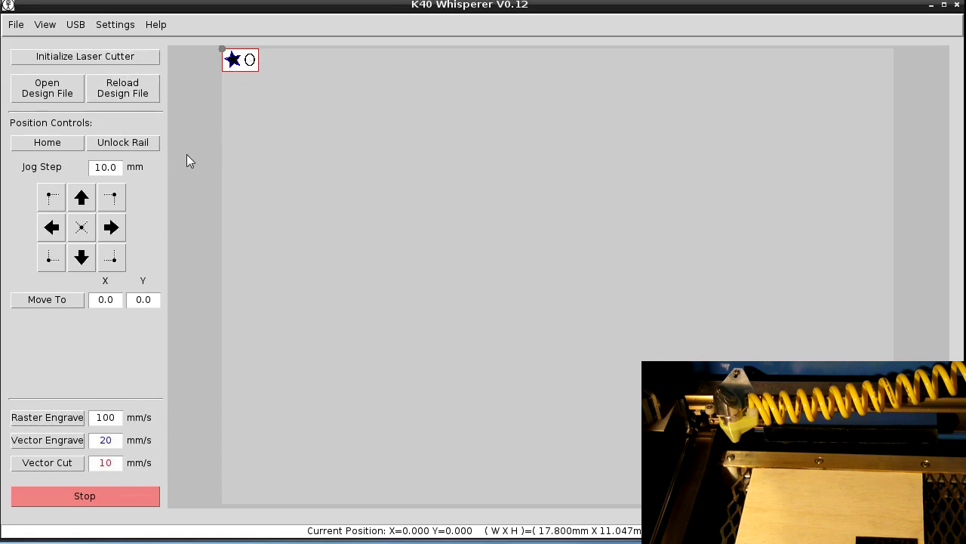
- Jog the laser head and design 20 mm to the right and 10 mm down in 10 mm steps
left_click(111, 228)
left_click(81, 255)
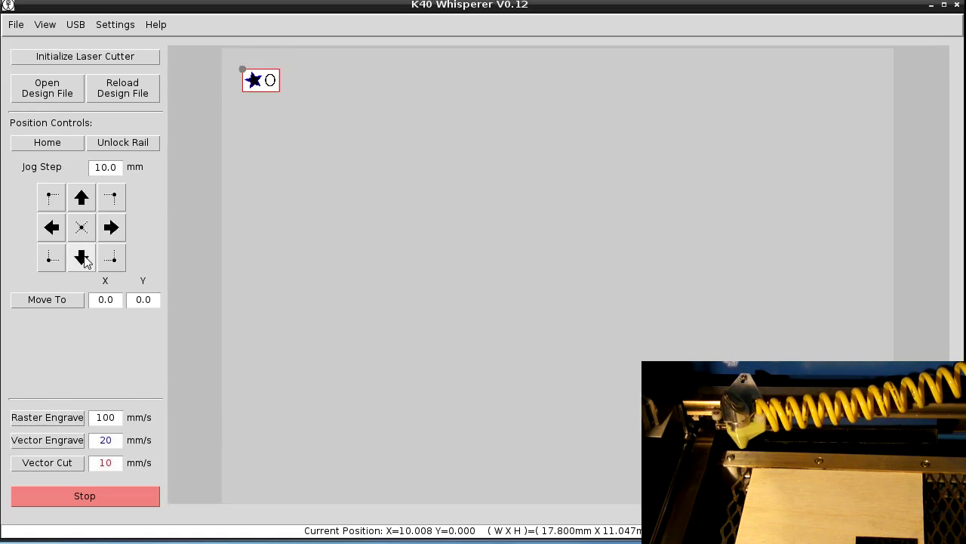
left_click(110, 231)
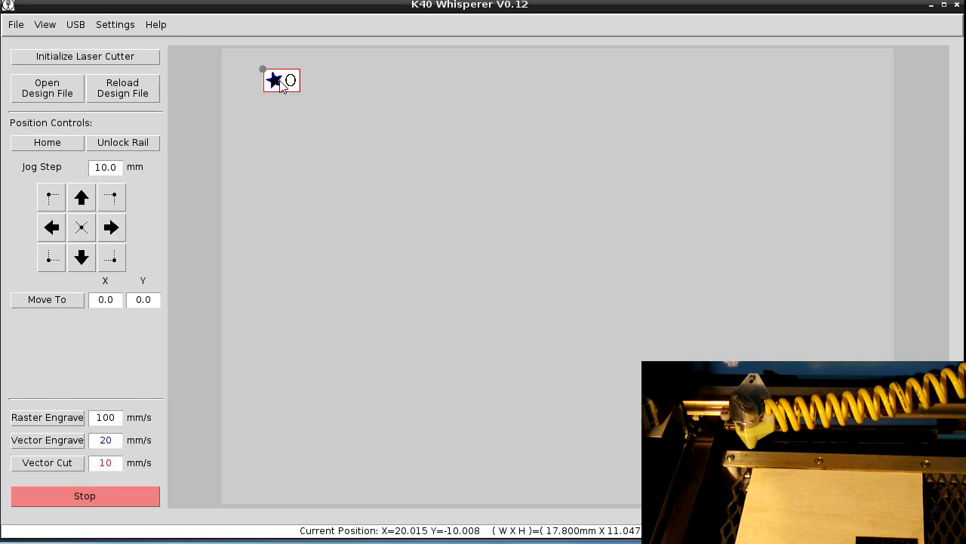
- Reposition the design freehand to about X 19 mm, Y -17 mm on the bed, and home the laser head
left_click_drag(281, 85, 301, 104)
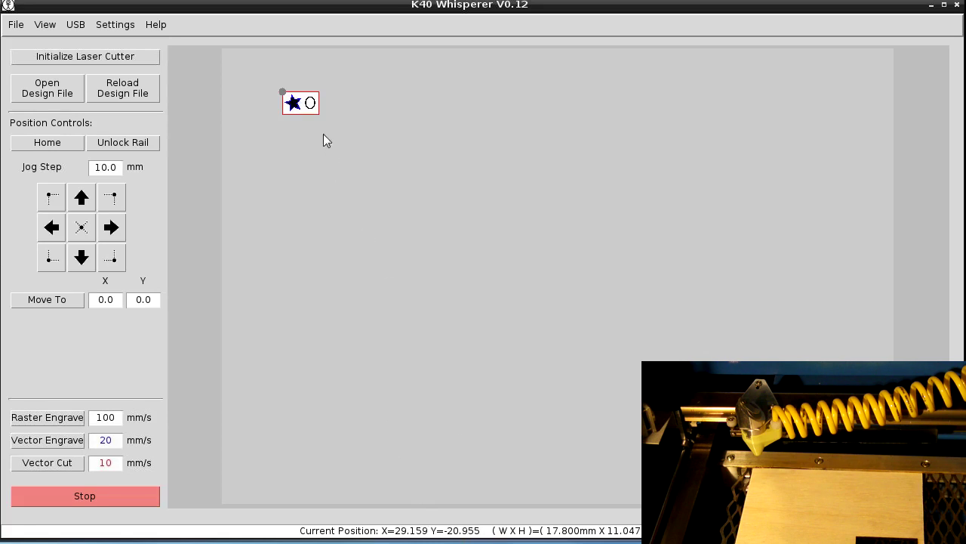
left_click_drag(307, 115, 286, 107)
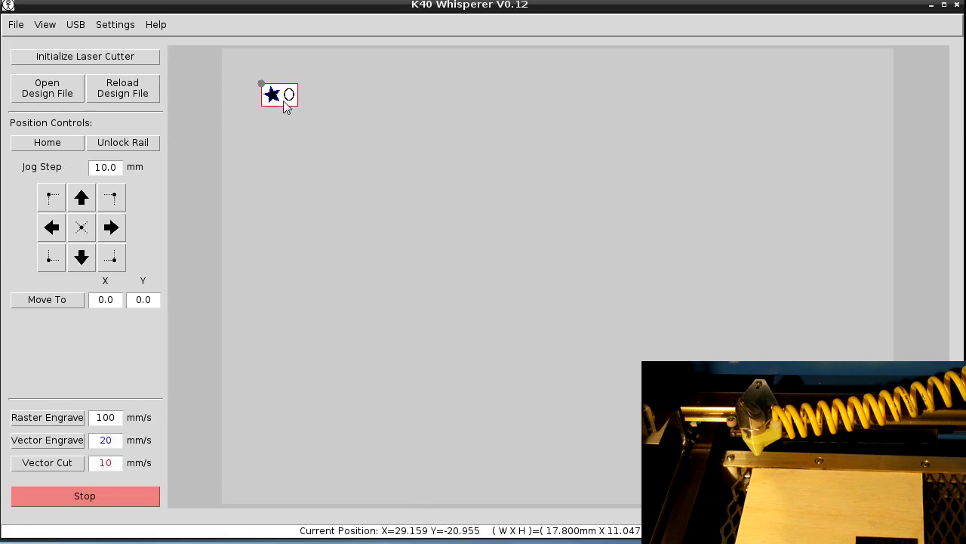
left_click(45, 143)
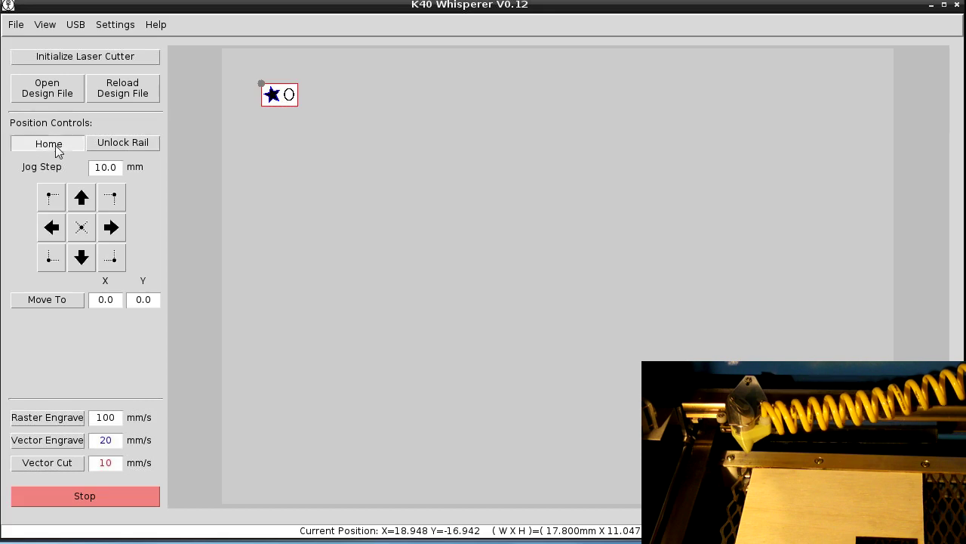
- Move the design to about X 31 mm, Y -21 mm on the bed and unlock the rail
left_click_drag(242, 72, 307, 115)
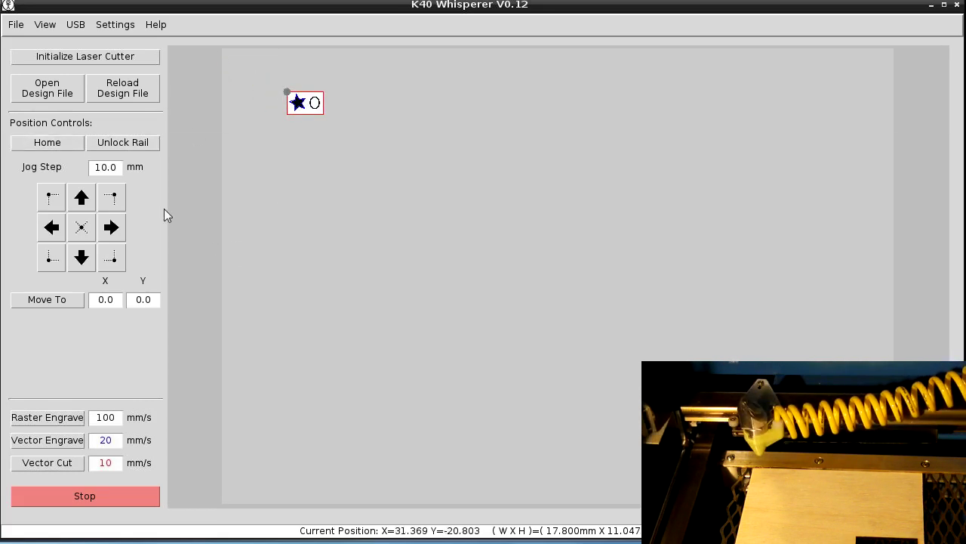
left_click(123, 144)
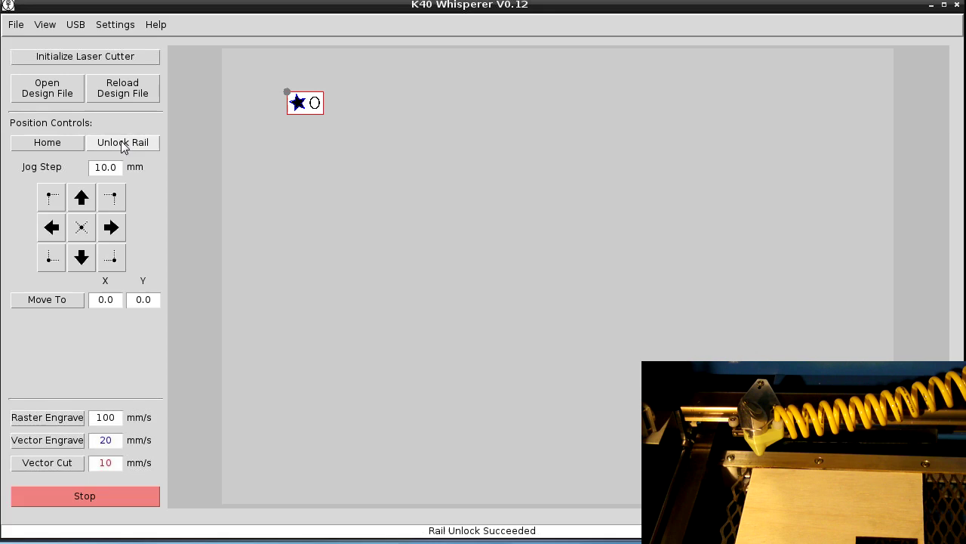
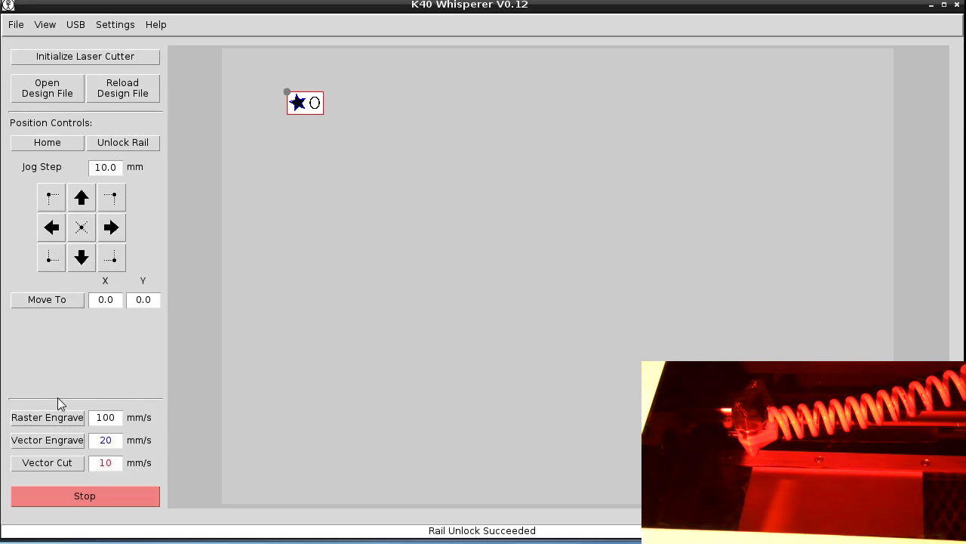
- Set the speeds to 300 mm/s for raster engraving, 30 mm/s for vector engraving and 8 mm/s for vector cutting
double_click(119, 418)
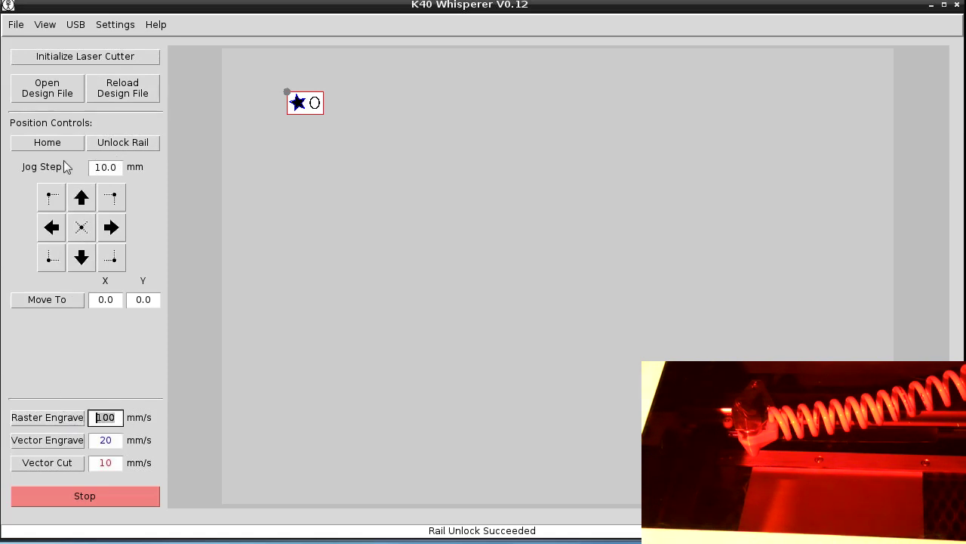
type("3")
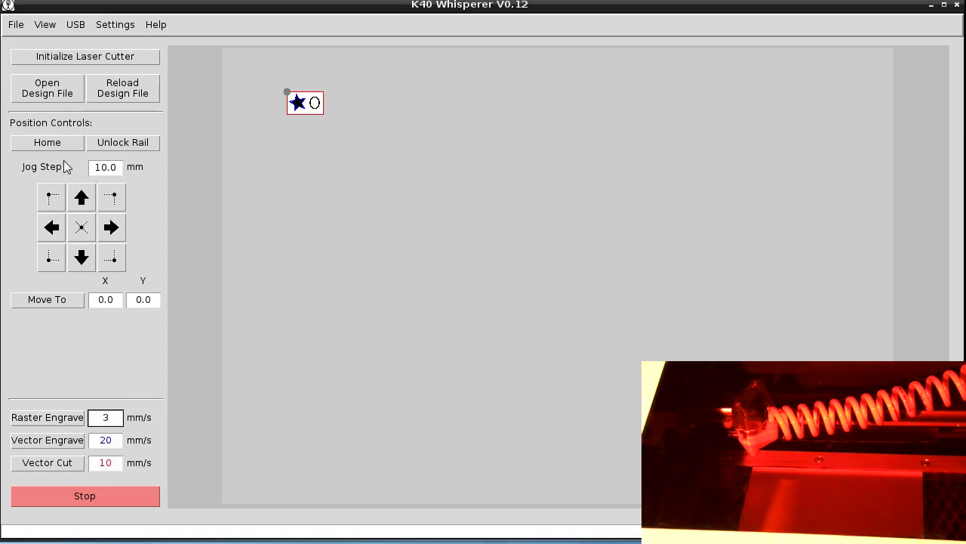
type("00")
double_click(103, 440)
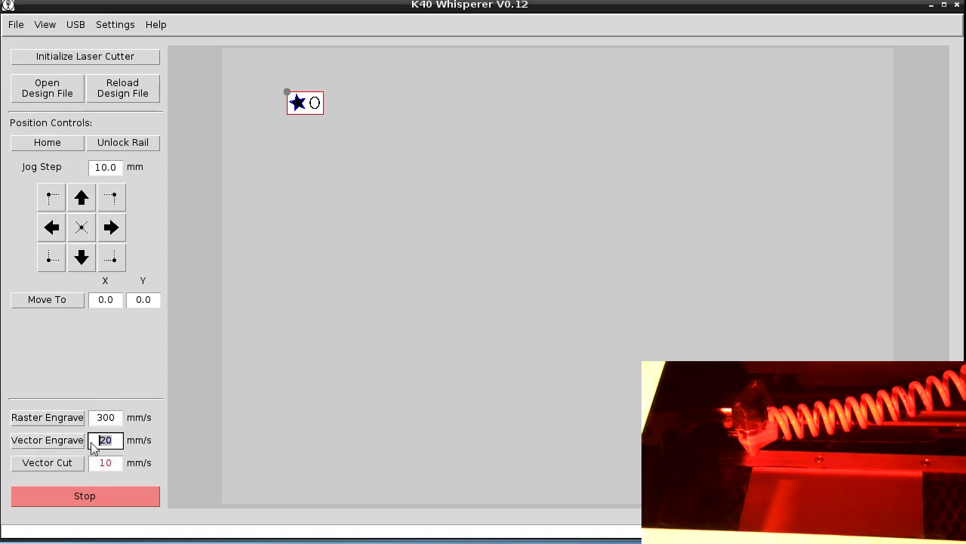
type("3")
double_click(115, 465)
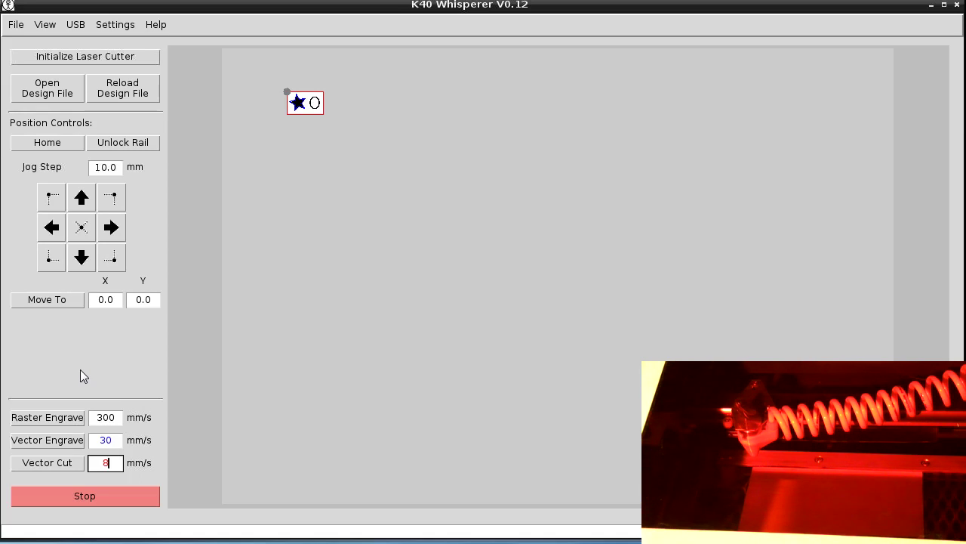
- Run the laser jobs in order: raster engrave, vector engrave and vector cut the design
left_click(61, 418)
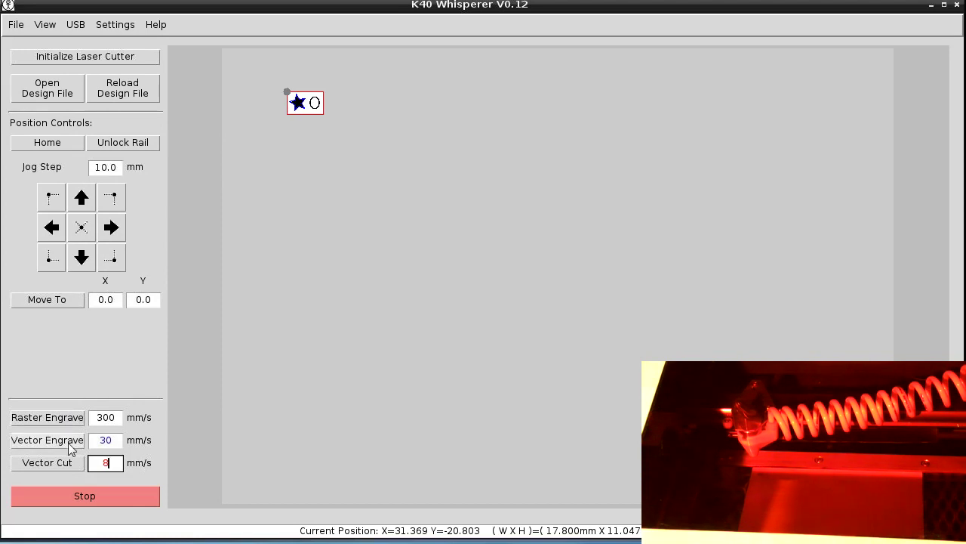
left_click(67, 442)
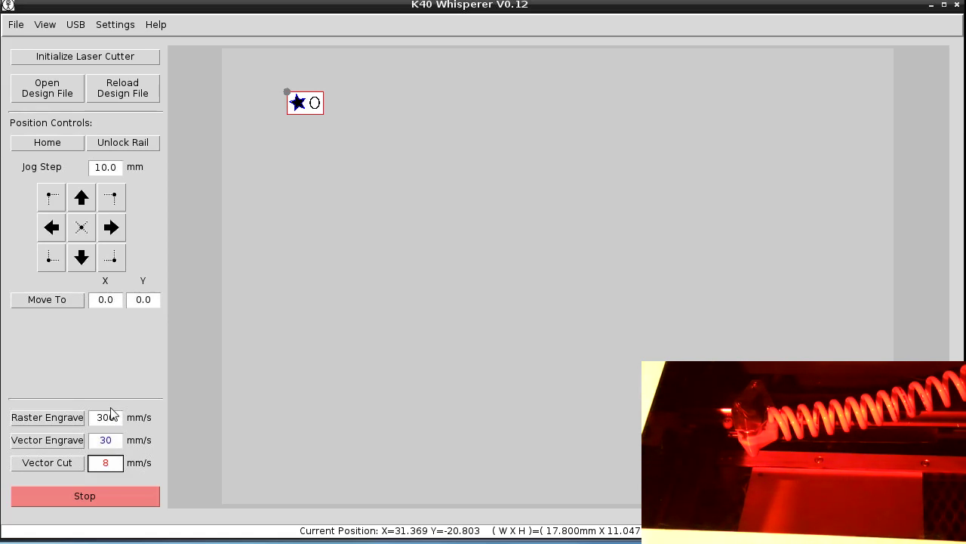
left_click(59, 466)
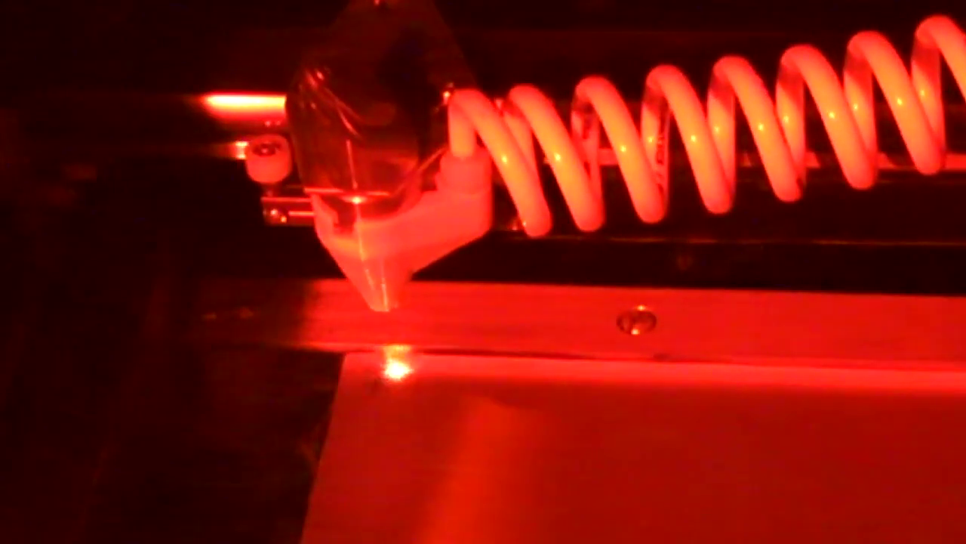